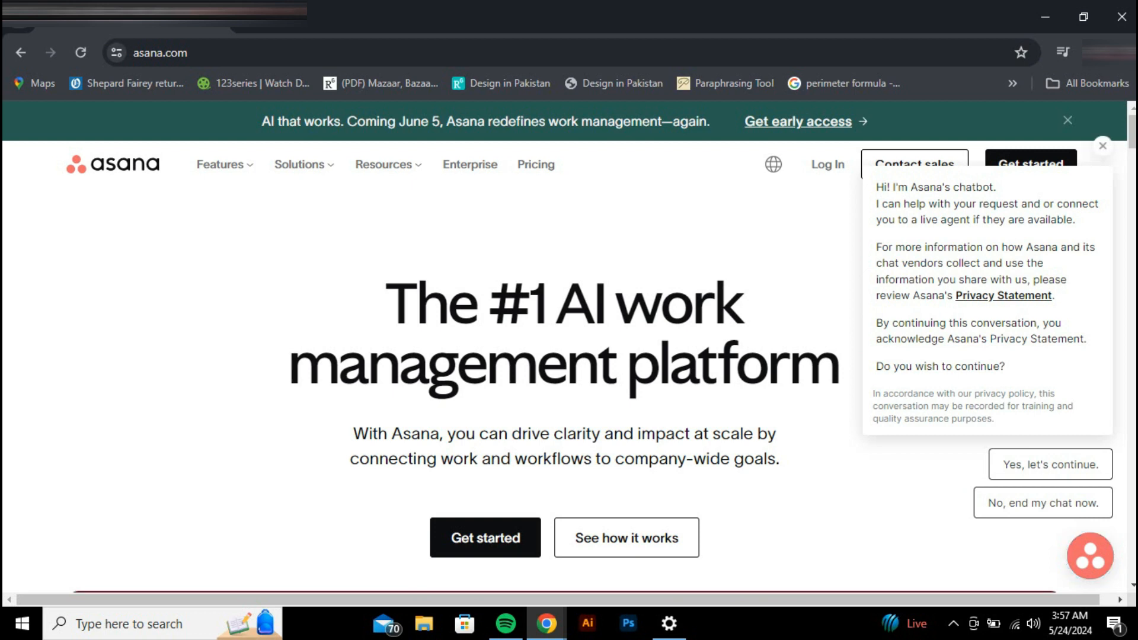
Close the chatbot greeting popup on the asana.com home page
{"action": "left_click", "coordinate": [1103, 146]}
Start a new Asana account with 'Get started'
{"action": "left_click", "coordinate": [1031, 164]}
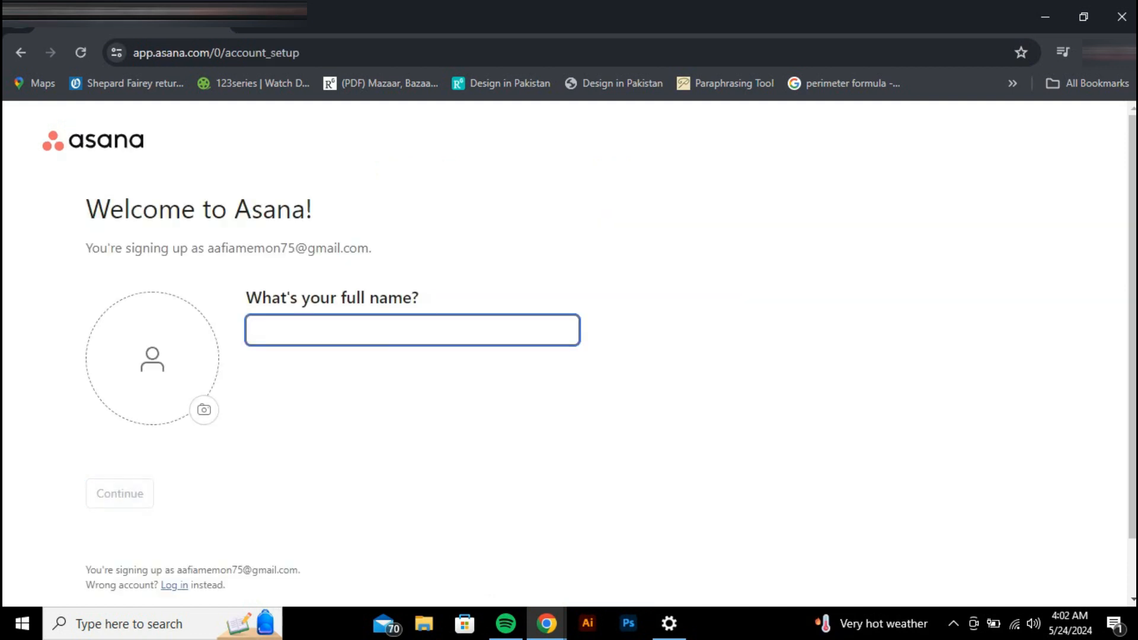
Enter your full name and choose Manager as your role
{"action": "type", "text": "Sunny James"}
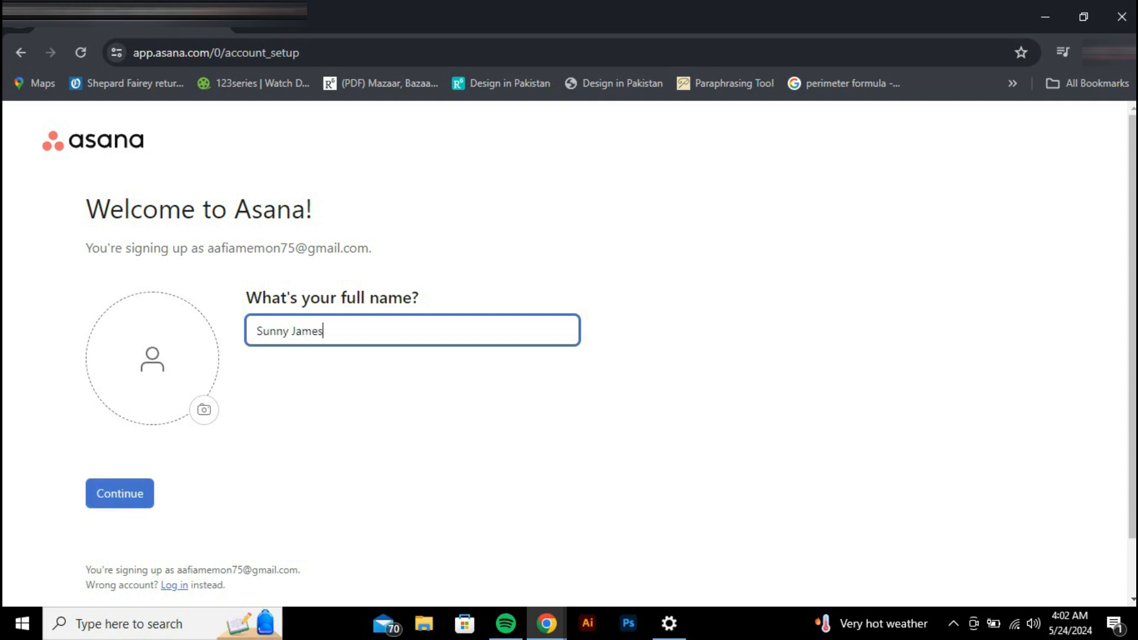
{"action": "key", "text": "Return"}
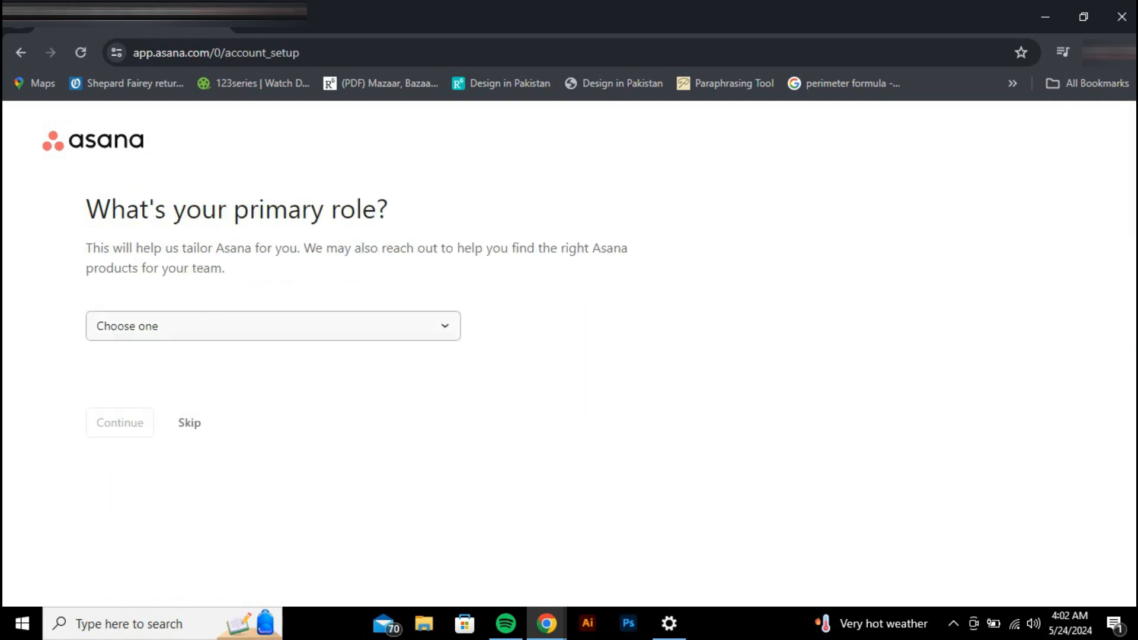
{"action": "left_click", "coordinate": [274, 326]}
{"action": "left_click", "coordinate": [274, 391]}
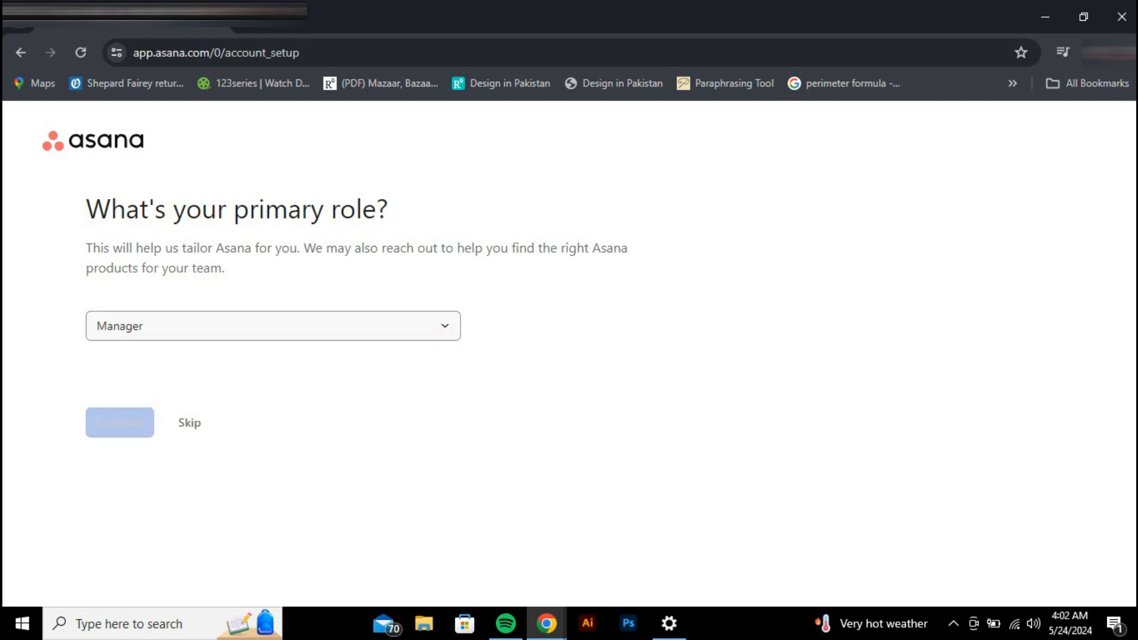
{"action": "left_click", "coordinate": [119, 423]}
Pick Communications, Customer Experience and Design as functions, with Project and process management as the objective
{"action": "left_click", "coordinate": [273, 326]}
{"action": "left_click", "coordinate": [266, 391]}
{"action": "left_click", "coordinate": [266, 422]}
{"action": "left_click", "coordinate": [265, 482]}
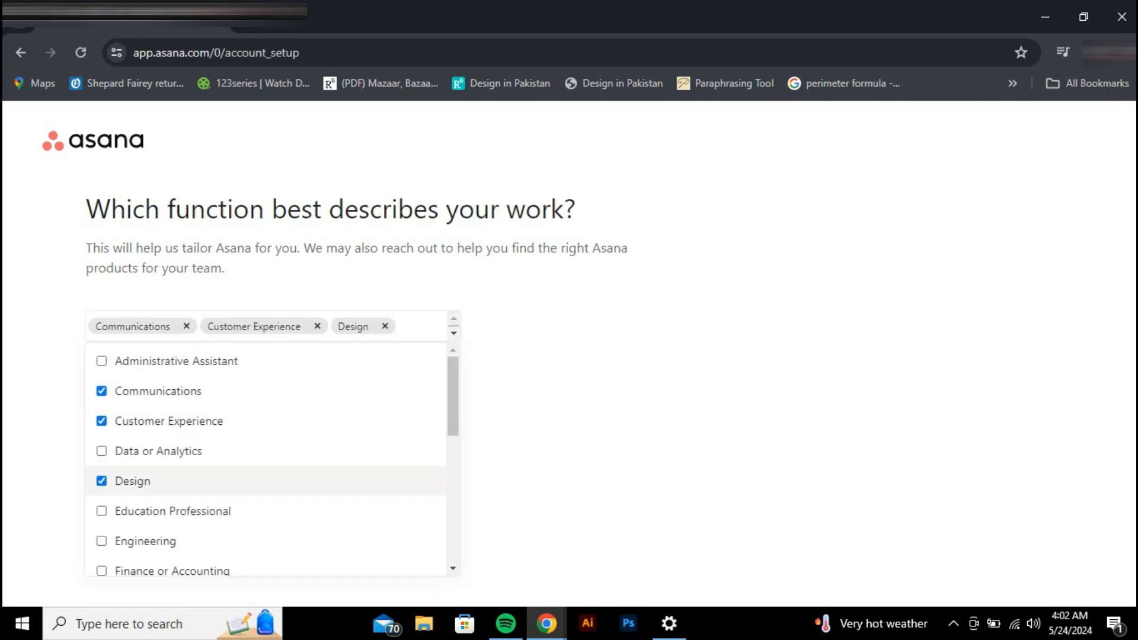
{"action": "left_click", "coordinate": [551, 454]}
{"action": "left_click", "coordinate": [119, 423]}
{"action": "scroll", "coordinate": [252, 391], "scroll_direction": "down", "scroll_amount": 1}
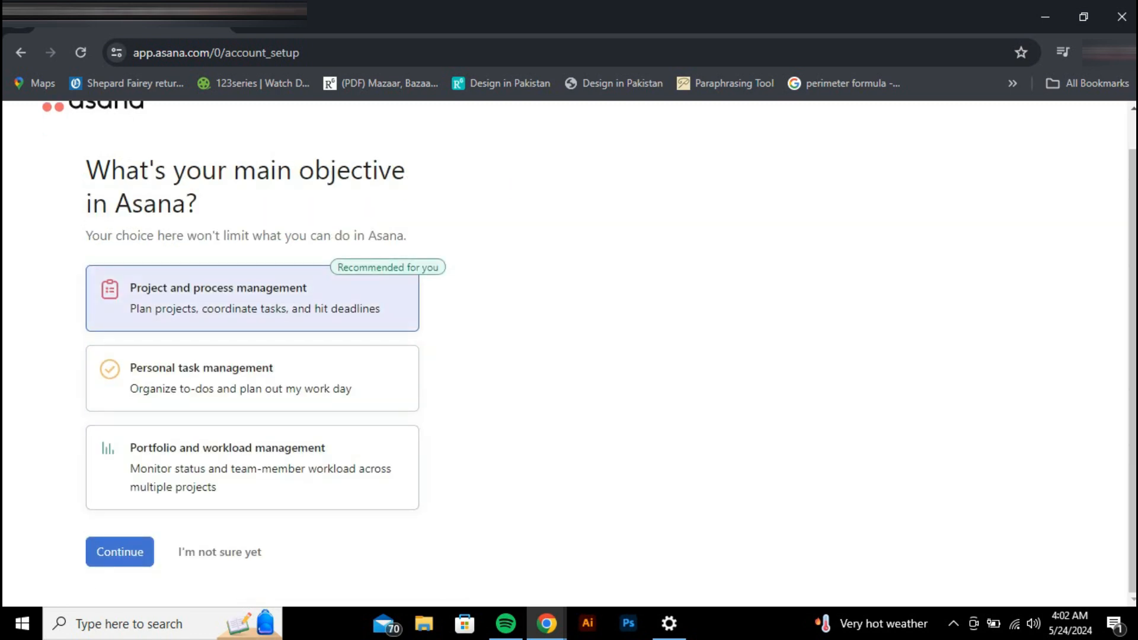
{"action": "left_click", "coordinate": [119, 551]}
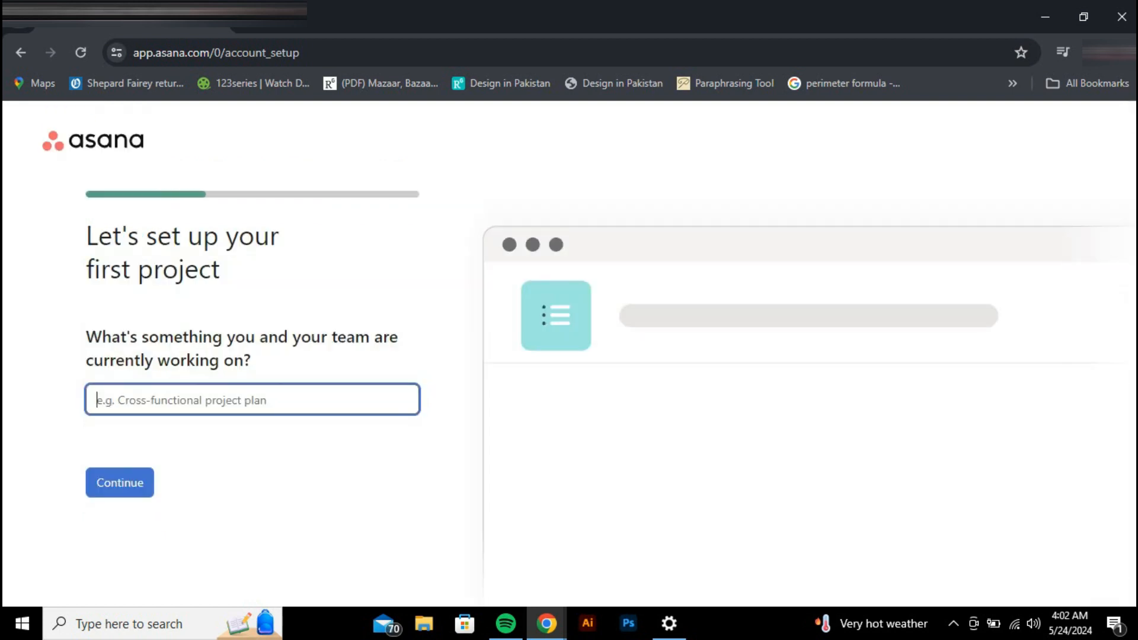
Name the project 'Design Projects' and add tasks Sketches, Coloring and Typography
{"action": "type", "text": "Design Projects"}
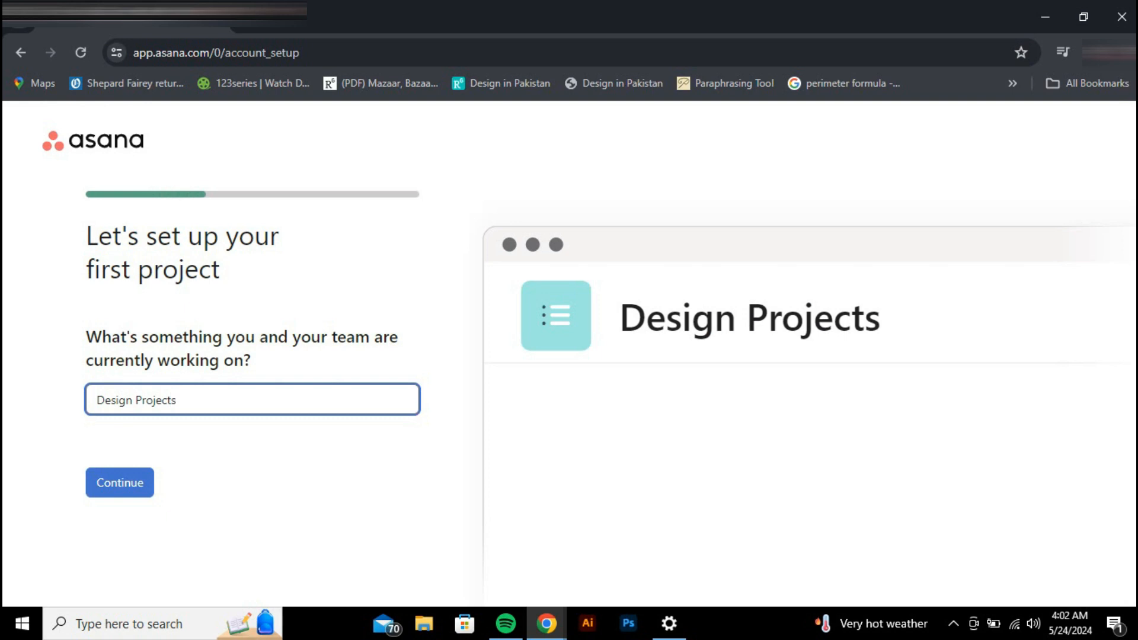
{"action": "key", "text": "Return"}
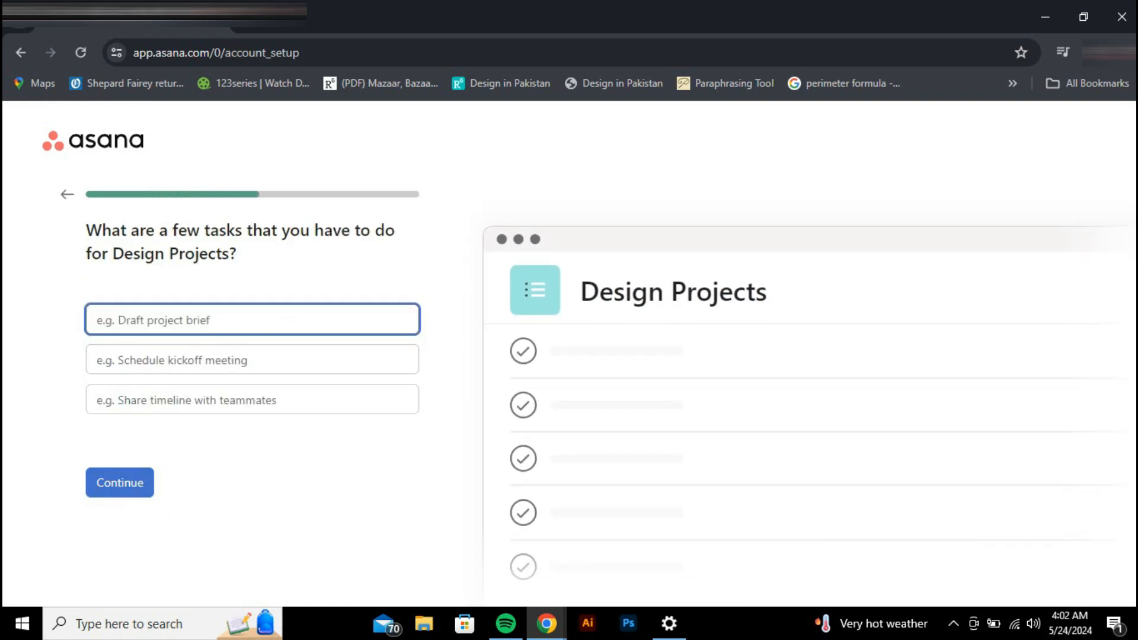
{"action": "type", "text": "Skecth"}
{"action": "key", "text": "BackSpace"}
{"action": "key", "text": "BackSpace"}
{"action": "key", "text": "BackSpace"}
{"action": "type", "text": "tches"}
{"action": "key", "text": "Tab"}
{"action": "key", "text": "Tab"}
{"action": "key", "text": "shift+Tab"}
{"action": "type", "text": "Coloring"}
{"action": "key", "text": "Tab"}
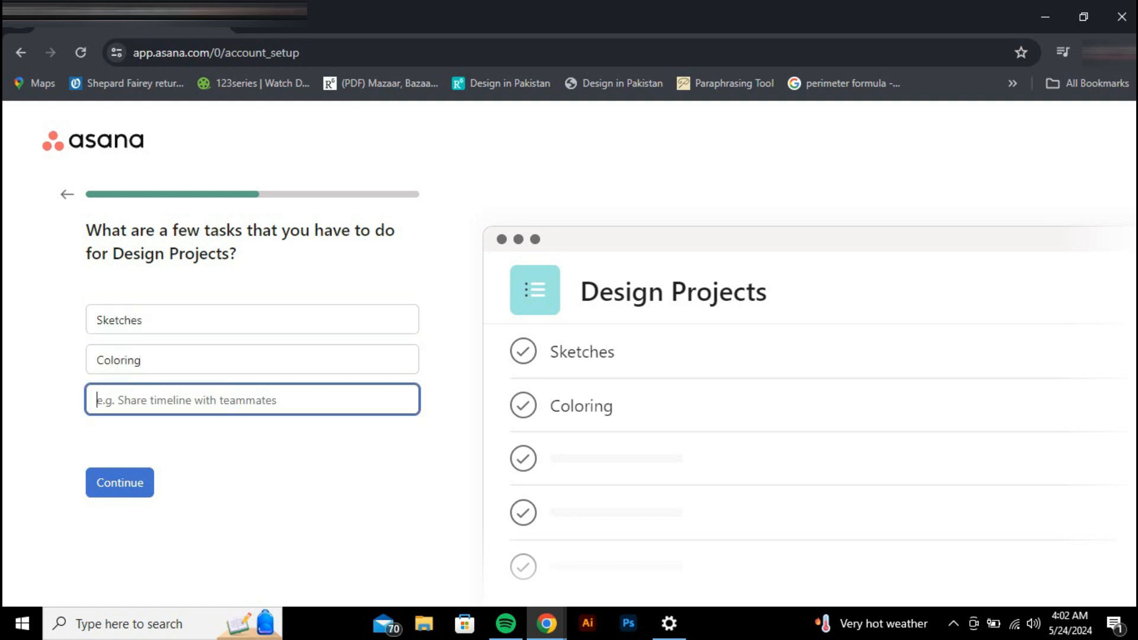
{"action": "type", "text": "Typograoh"}
{"action": "key", "text": "BackSpace"}
{"action": "key", "text": "BackSpace"}
{"action": "type", "text": "phy"}
{"action": "key", "text": "Return"}
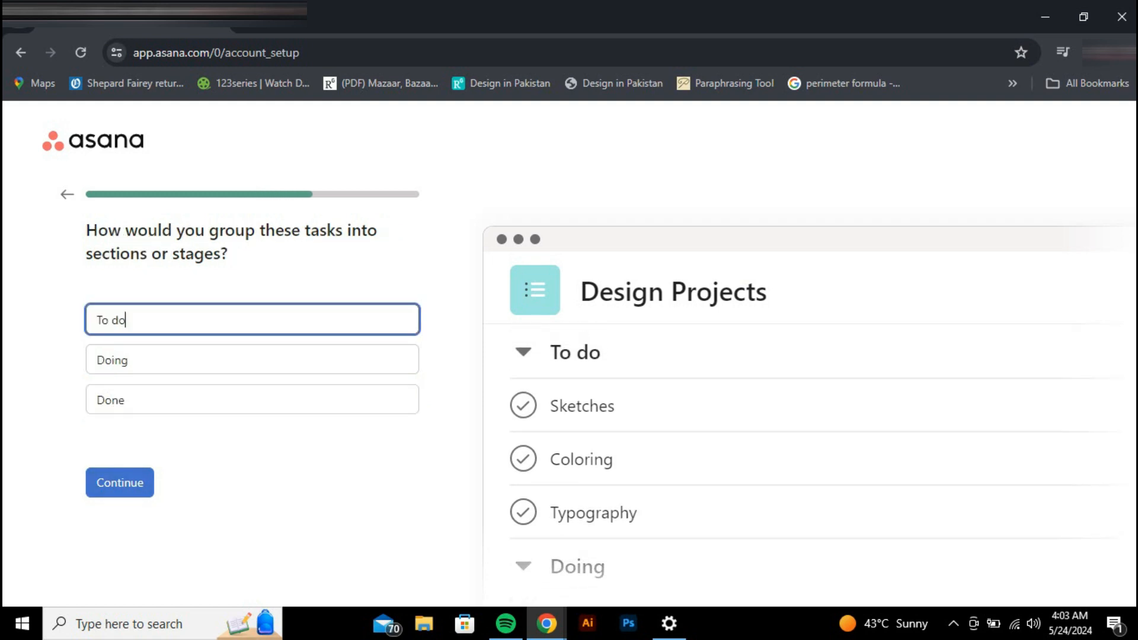
Keep sections To do, Doing and Done, choose List layout, and skip inviting teammates
{"action": "key", "text": "Tab"}
{"action": "key", "text": "Tab"}
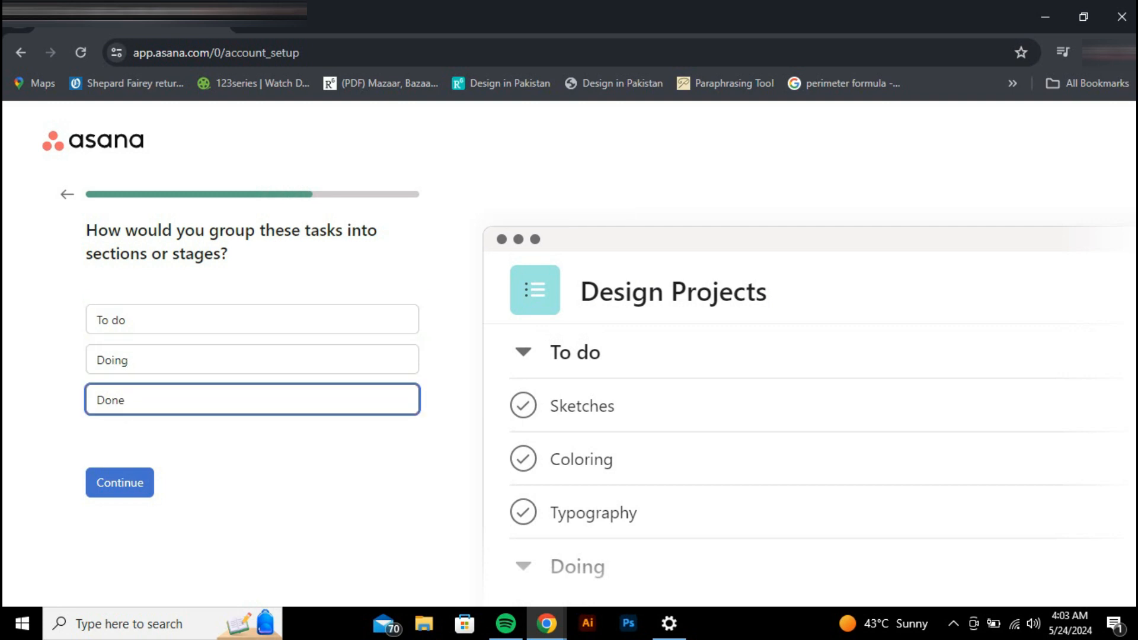
{"action": "key", "text": "Return"}
{"action": "key", "text": "Right"}
{"action": "key", "text": "Left"}
{"action": "key", "text": "Return"}
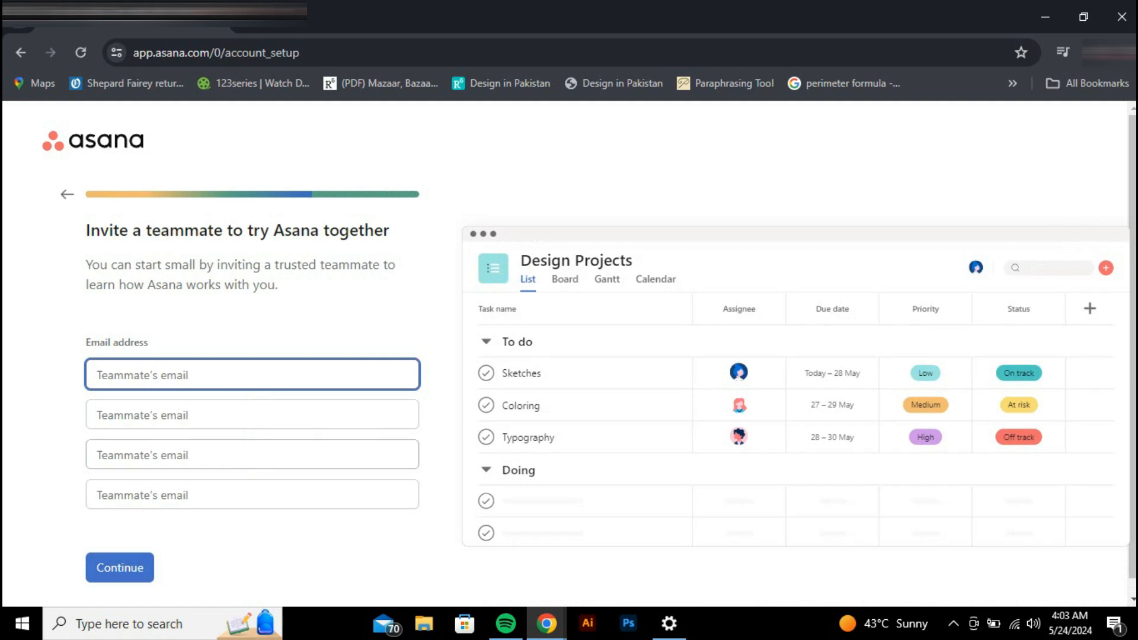
{"action": "key", "text": "Return"}
{"action": "key", "text": "Tab"}
{"action": "key", "text": "Tab"}
{"action": "key", "text": "Return"}
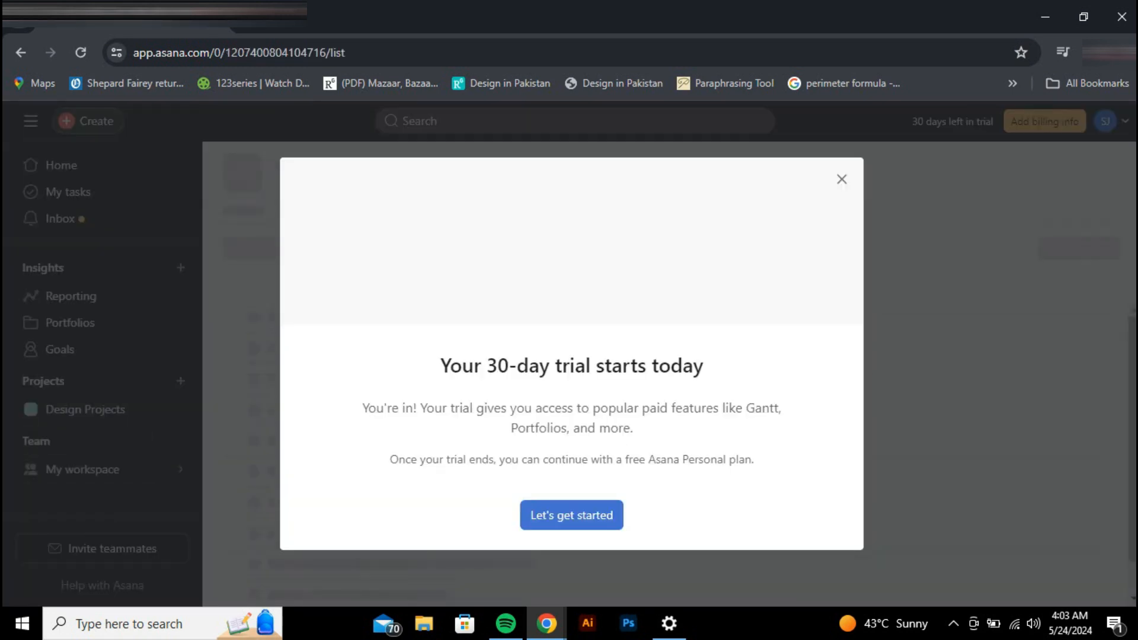
Dismiss the 30-day trial notice and view the Design Projects Overview page
{"action": "left_click", "coordinate": [842, 179]}
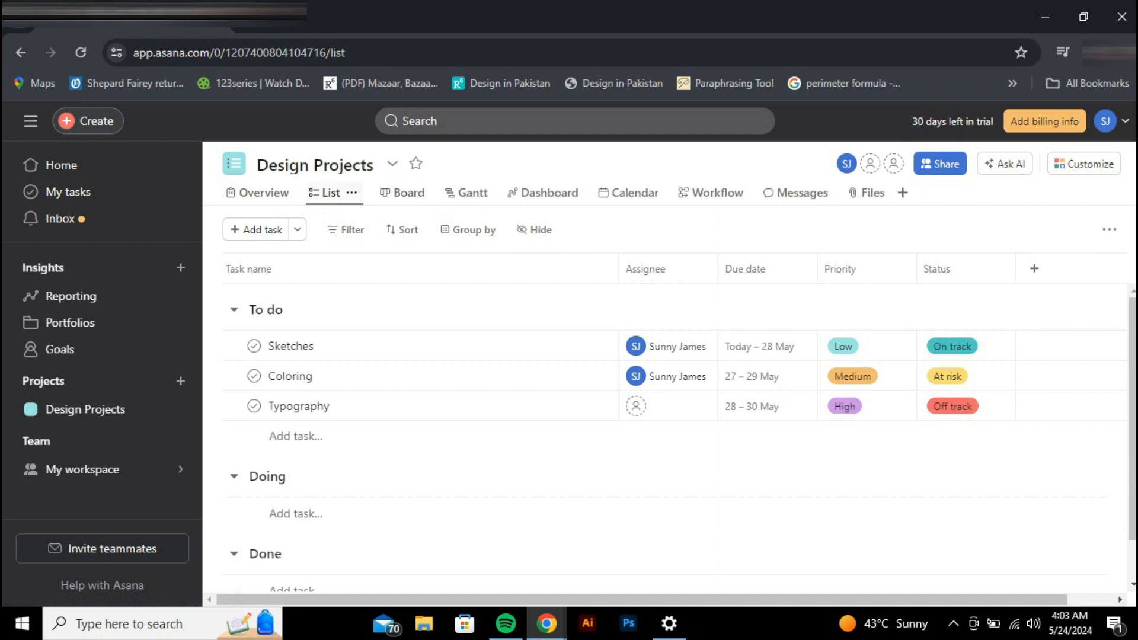
{"action": "left_click", "coordinate": [264, 192]}
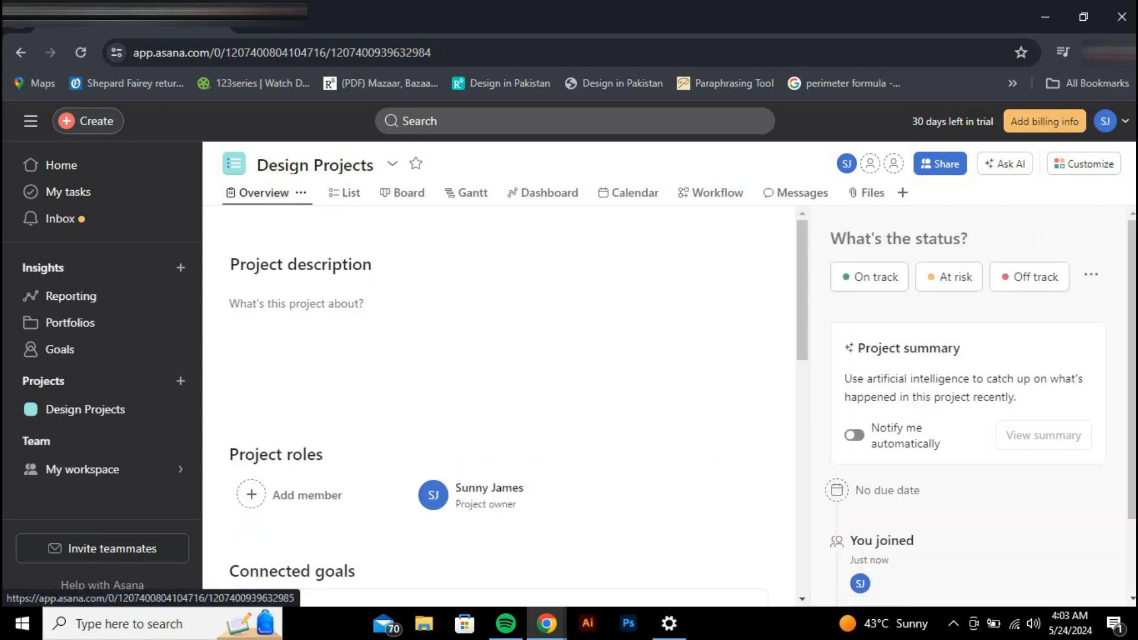
Look over the project overview, then return to the List view of tasks
{"action": "scroll", "coordinate": [497, 403], "scroll_direction": "down", "scroll_amount": 5}
{"action": "scroll", "coordinate": [498, 403], "scroll_direction": "down", "scroll_amount": 4}
{"action": "scroll", "coordinate": [498, 403], "scroll_direction": "up", "scroll_amount": 9}
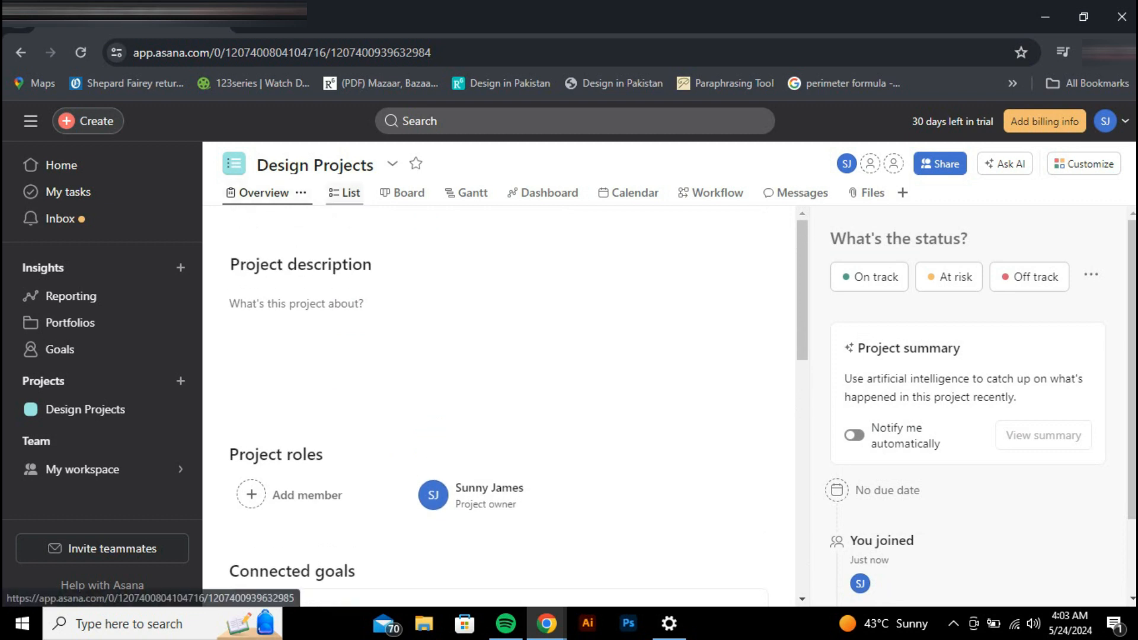
{"action": "left_click", "coordinate": [345, 192]}
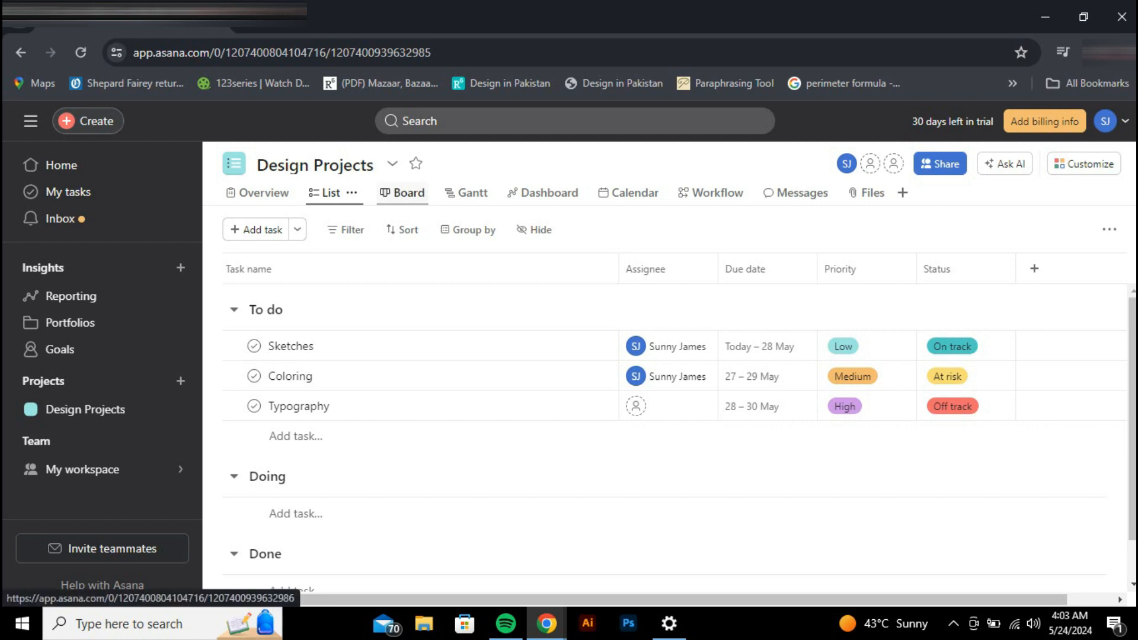
On the board, move Sketches to Done and Coloring to Doing, then view the Gantt timeline
{"action": "left_click", "coordinate": [403, 193]}
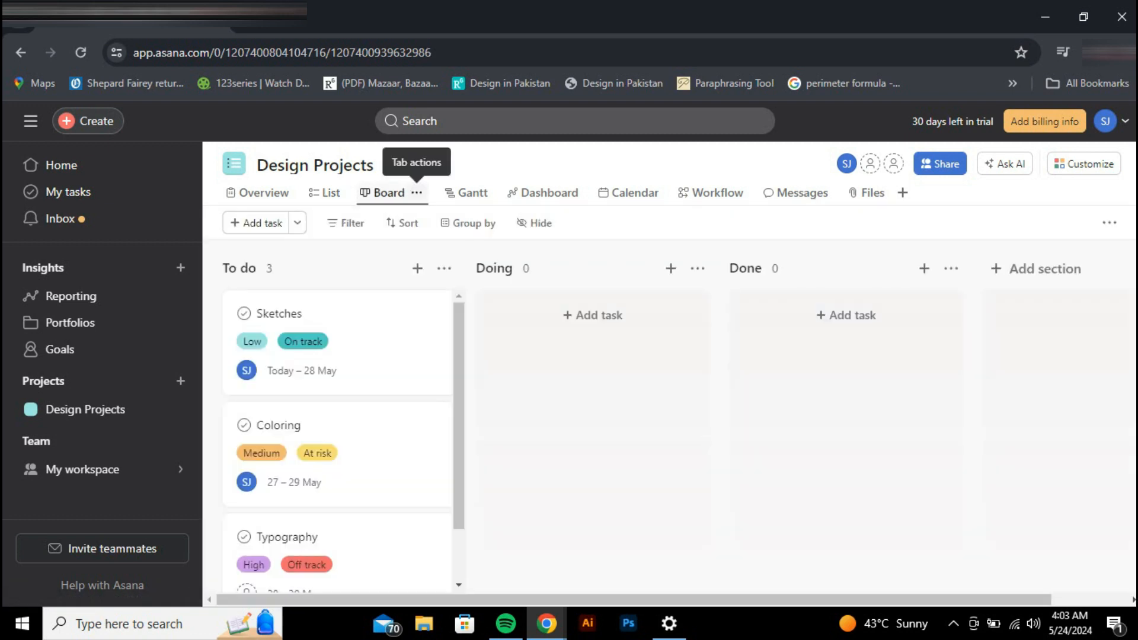
{"action": "left_click_drag", "start_coordinate": [356, 344], "coordinate": [847, 342]}
{"action": "left_click_drag", "start_coordinate": [338, 342], "coordinate": [592, 343]}
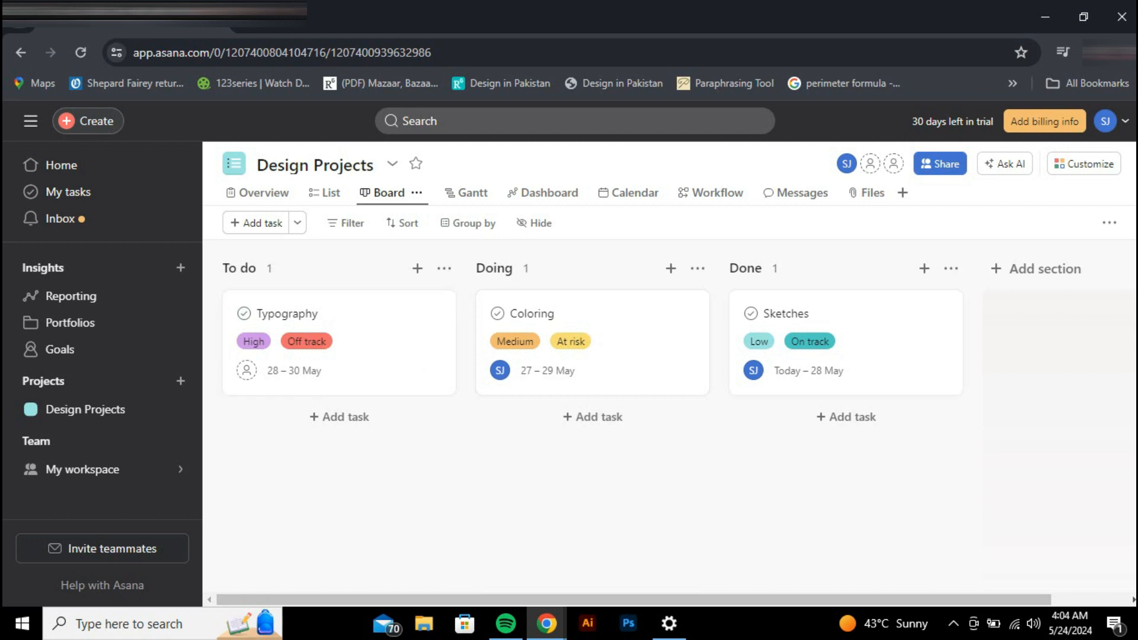
{"action": "left_click", "coordinate": [467, 193]}
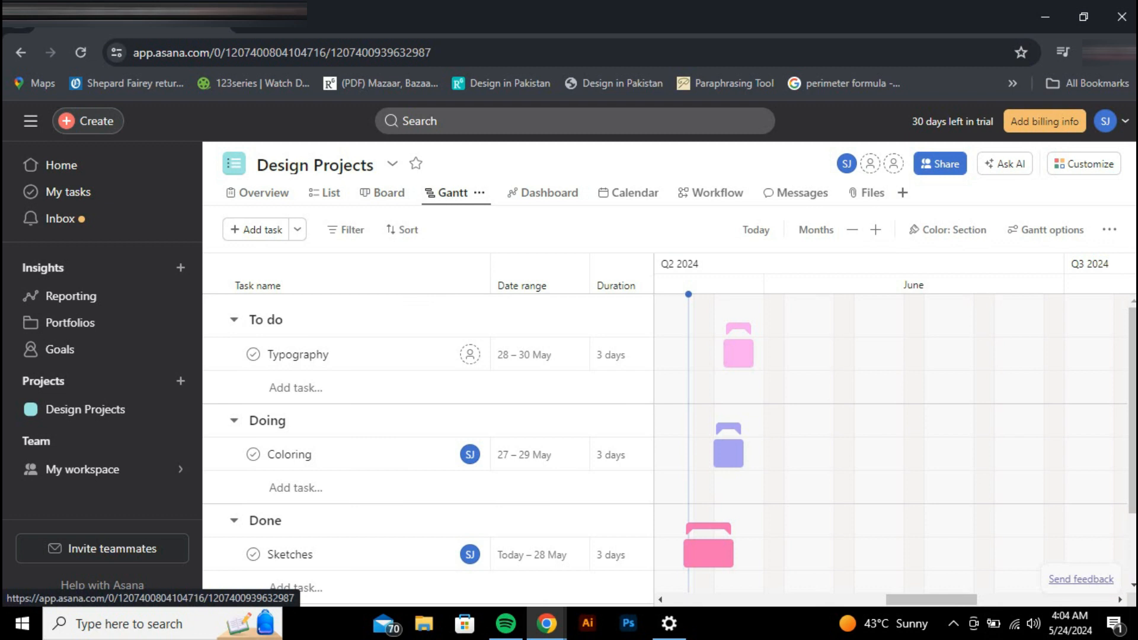
Glance over the Gantt timeline and switch to the project Dashboard
{"action": "scroll", "coordinate": [427, 451], "scroll_direction": "down", "scroll_amount": 2}
{"action": "scroll", "coordinate": [426, 451], "scroll_direction": "up", "scroll_amount": 2}
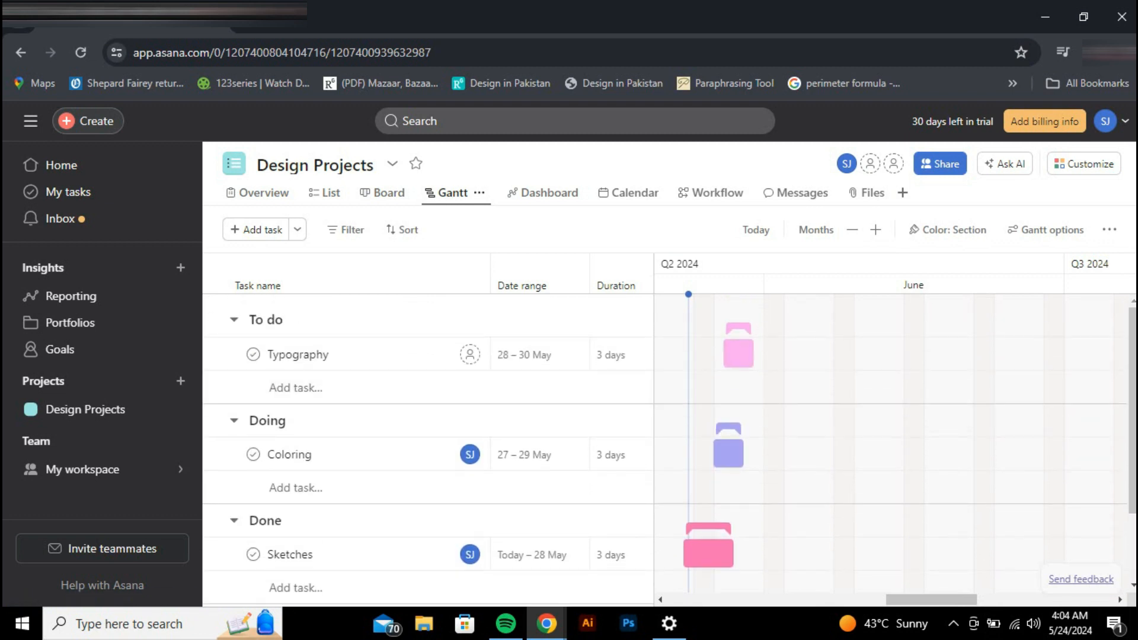
{"action": "left_click", "coordinate": [530, 193]}
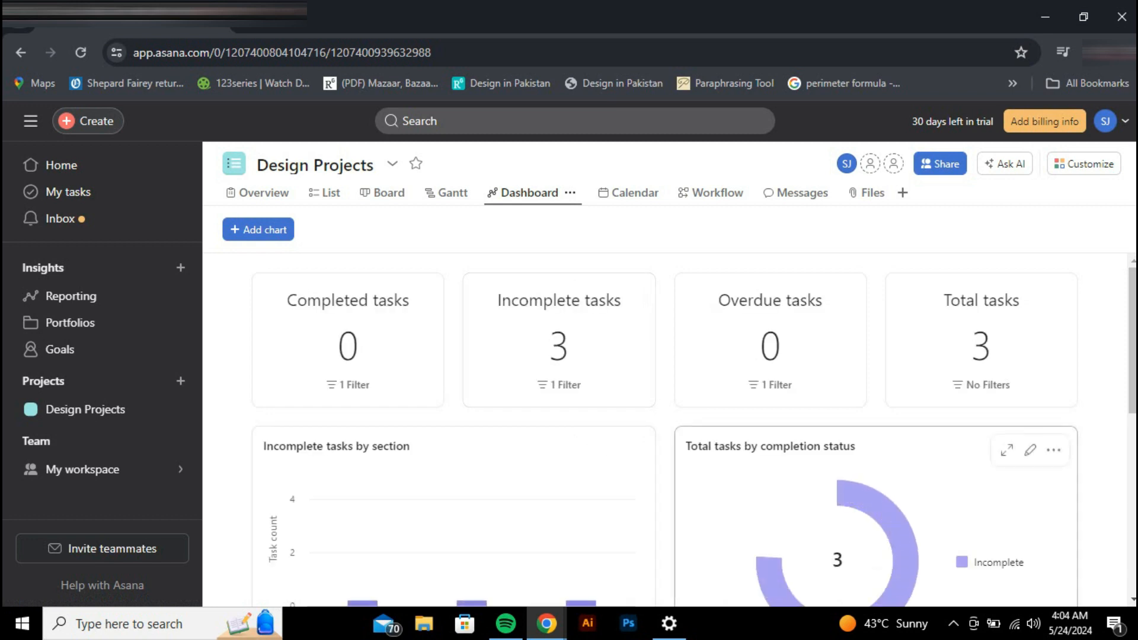
Review the dashboard charts, then show the May 2024 project calendar
{"action": "scroll", "coordinate": [759, 415], "scroll_direction": "down", "scroll_amount": 4}
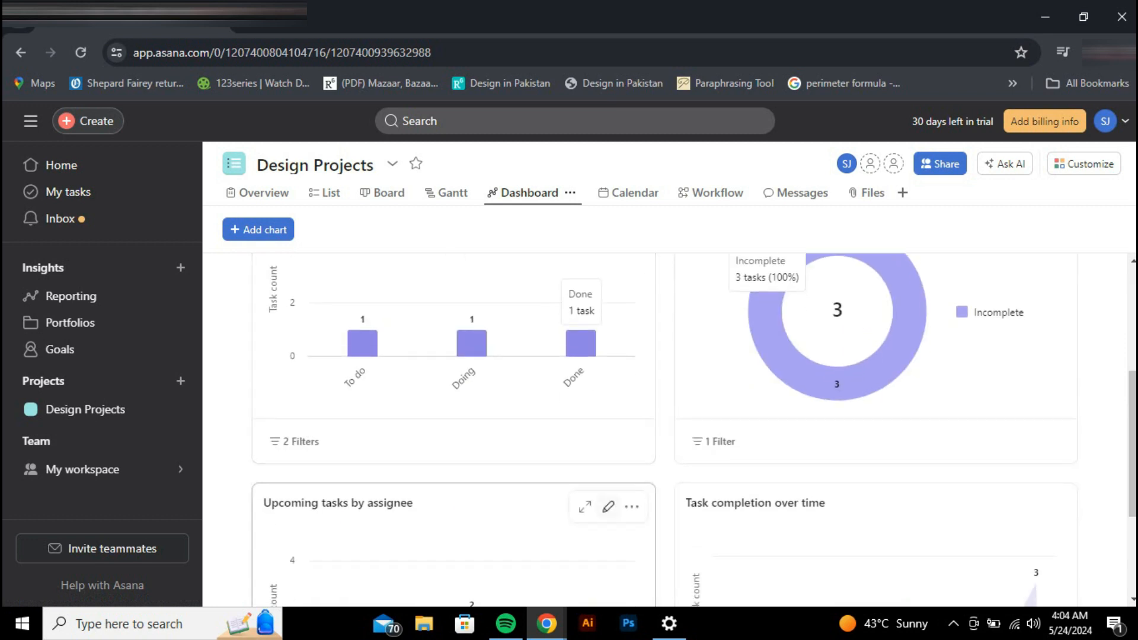
{"action": "scroll", "coordinate": [609, 475], "scroll_direction": "down", "scroll_amount": 3}
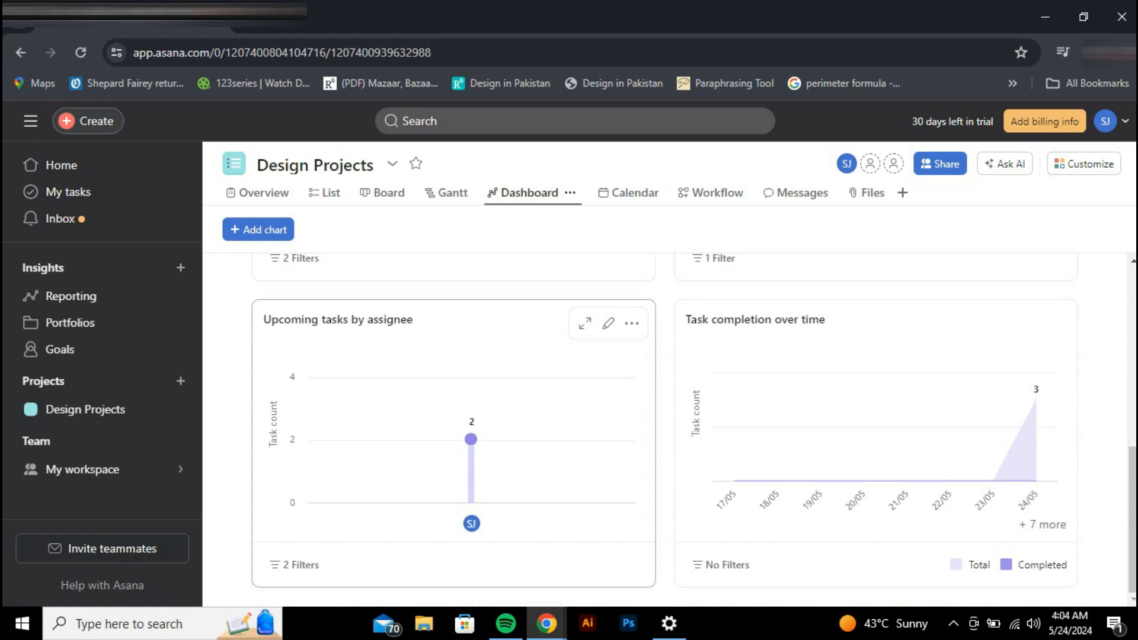
{"action": "scroll", "coordinate": [693, 426], "scroll_direction": "up", "scroll_amount": 10}
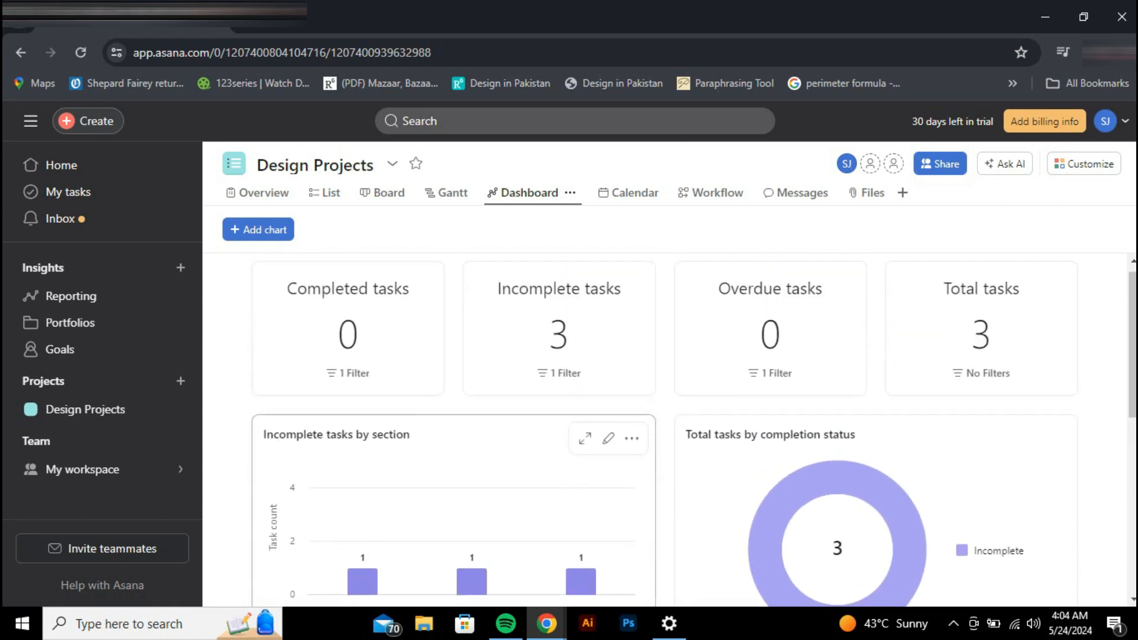
{"action": "left_click", "coordinate": [617, 193]}
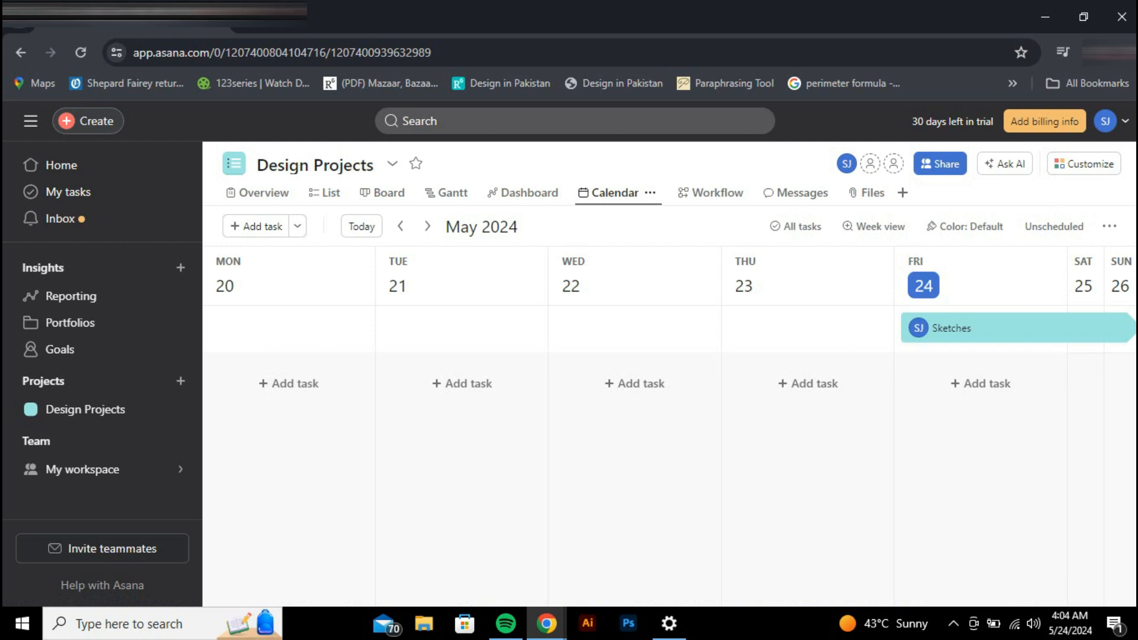
In the Workflow builder, skip the intake step and reach the To do section's automation actions
{"action": "left_click", "coordinate": [711, 193]}
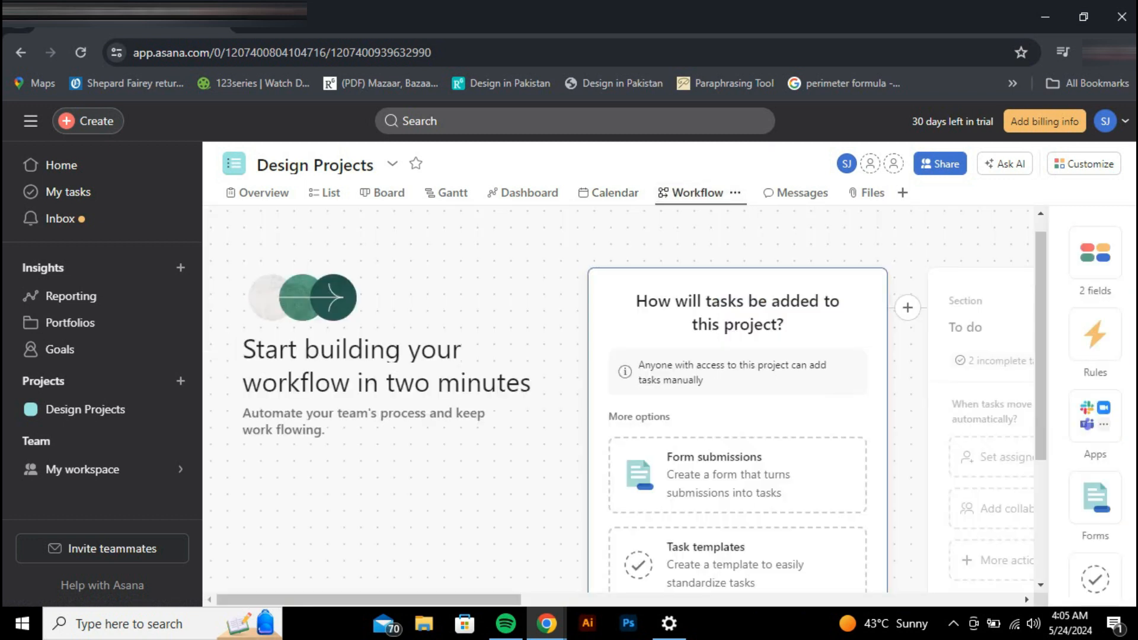
{"action": "scroll", "coordinate": [623, 397], "scroll_direction": "down", "scroll_amount": 3}
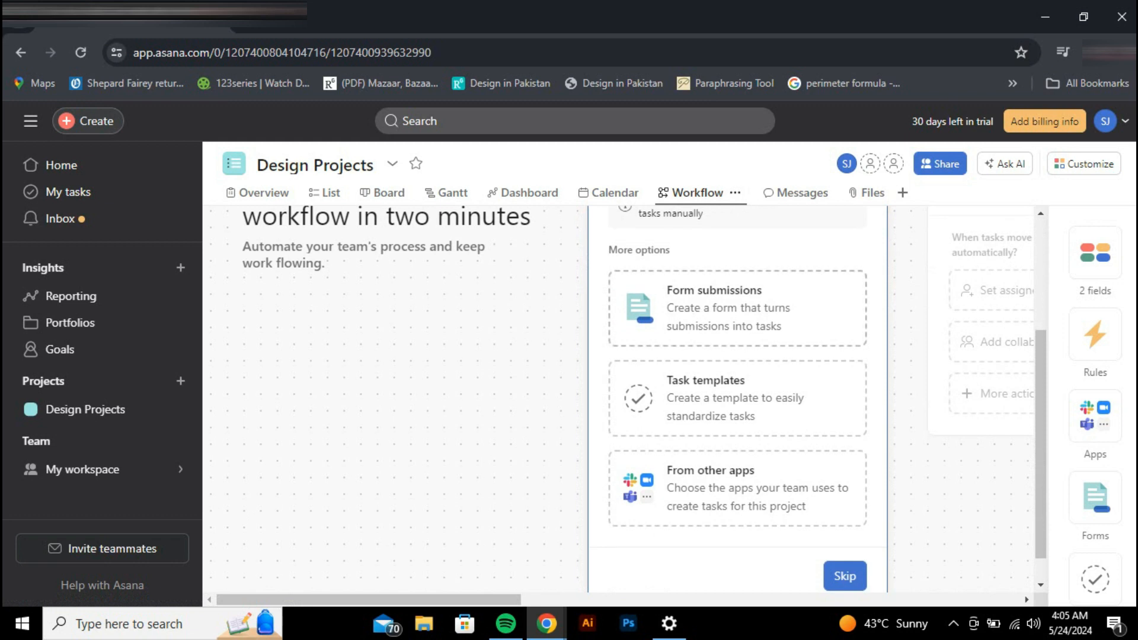
{"action": "left_click", "coordinate": [845, 576]}
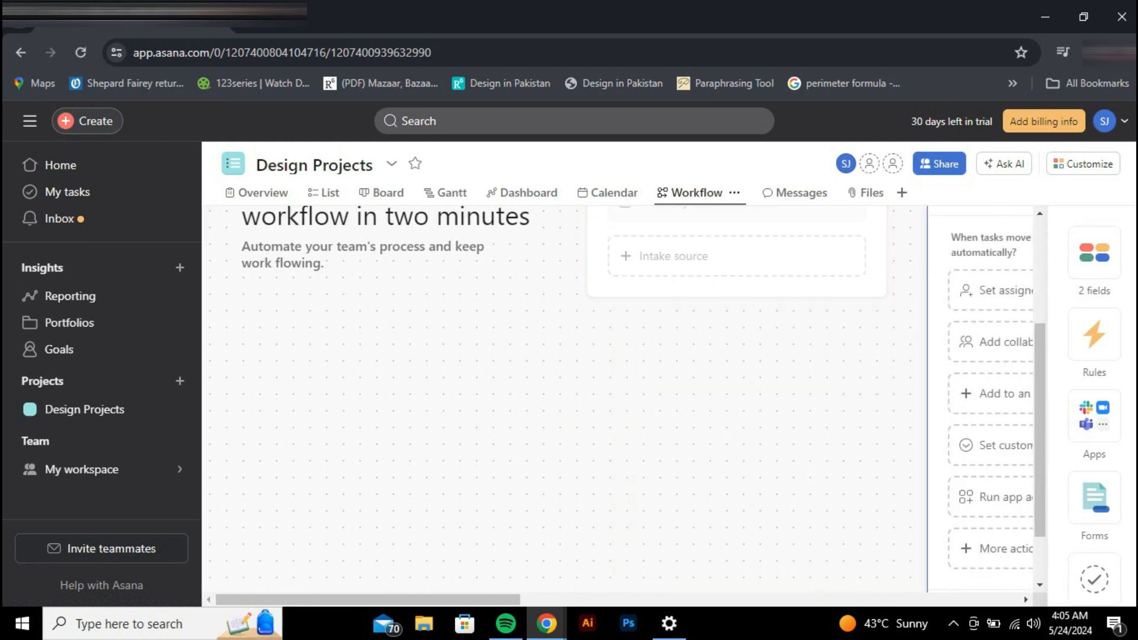
{"action": "scroll", "coordinate": [623, 397], "scroll_direction": "up", "scroll_amount": 2}
{"action": "scroll", "coordinate": [622, 397], "scroll_direction": "down", "scroll_amount": 3}
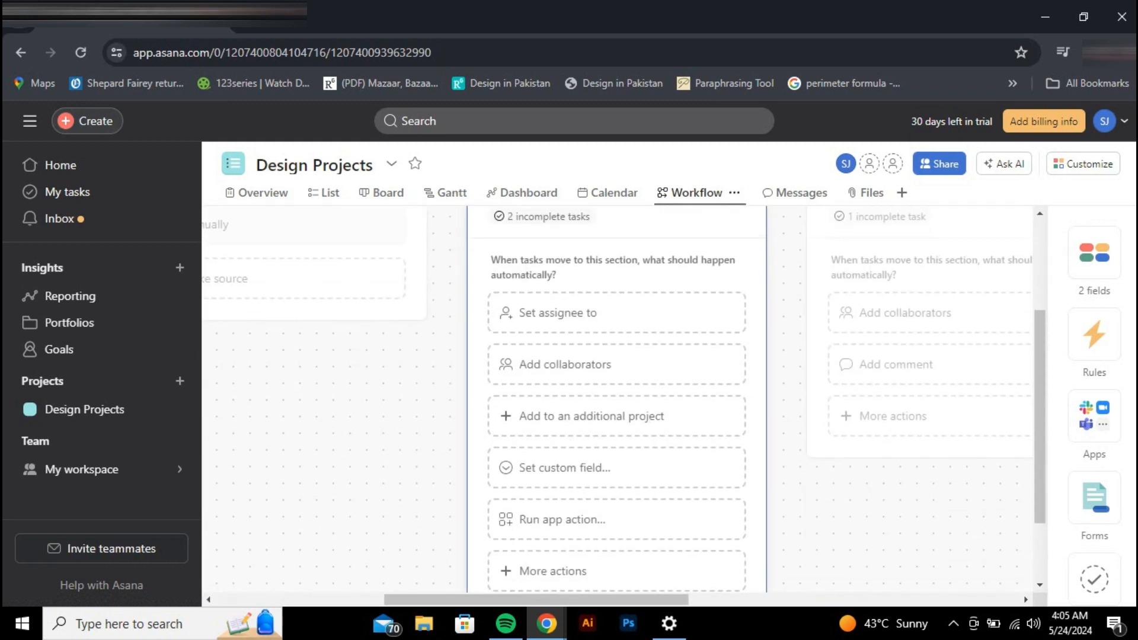
{"action": "scroll", "coordinate": [617, 362], "scroll_direction": "down", "scroll_amount": 1}
{"action": "scroll", "coordinate": [617, 332], "scroll_direction": "up", "scroll_amount": 1}
{"action": "left_click", "coordinate": [617, 568]}
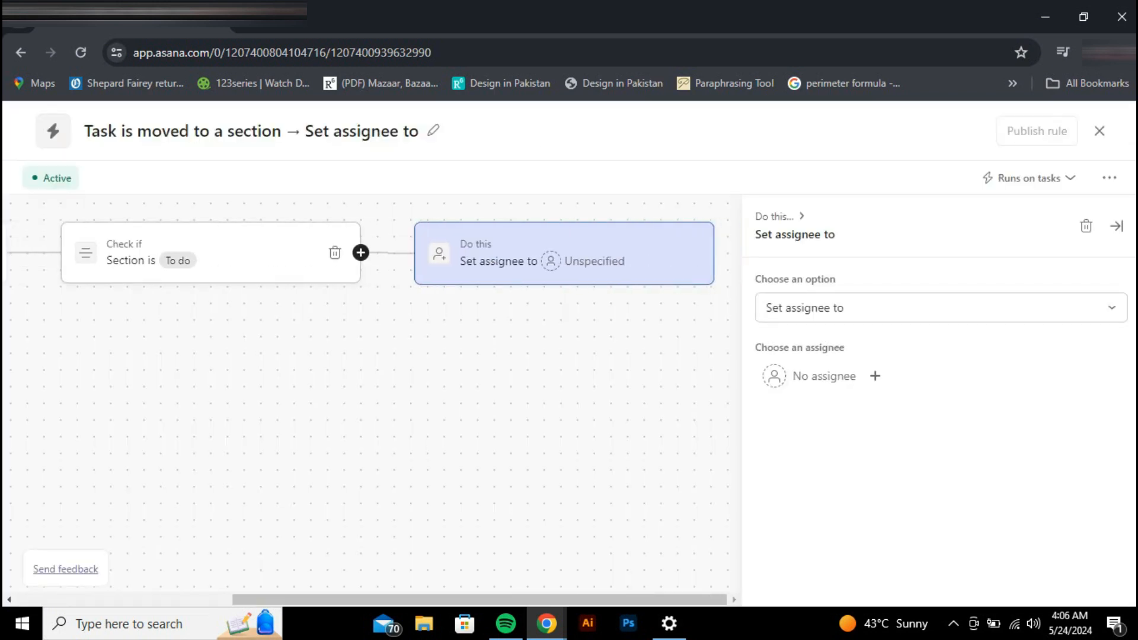
{"action": "left_click", "coordinate": [942, 308]}
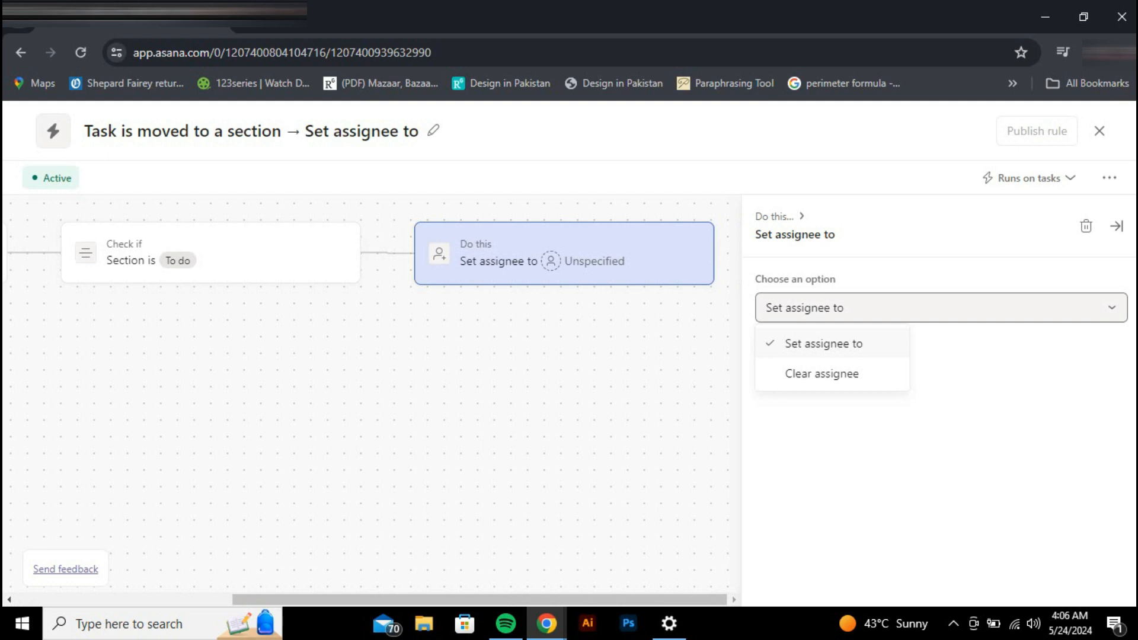
{"action": "left_click", "coordinate": [823, 344]}
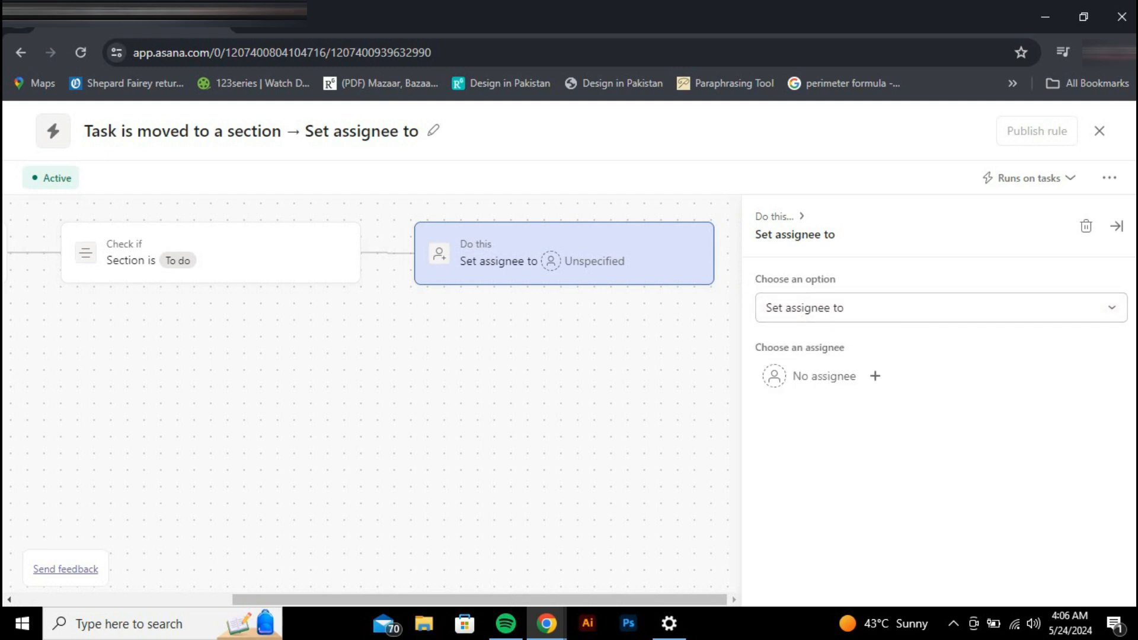
{"action": "left_click", "coordinate": [21, 53]}
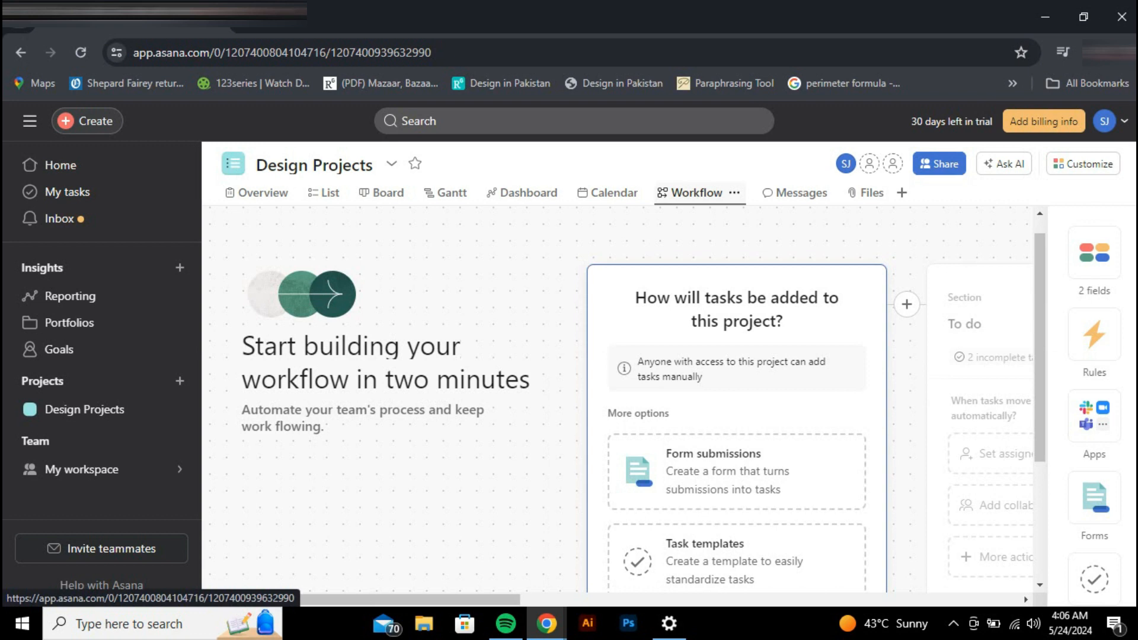
{"action": "scroll", "coordinate": [735, 415], "scroll_direction": "down", "scroll_amount": 3}
{"action": "left_click", "coordinate": [845, 544]}
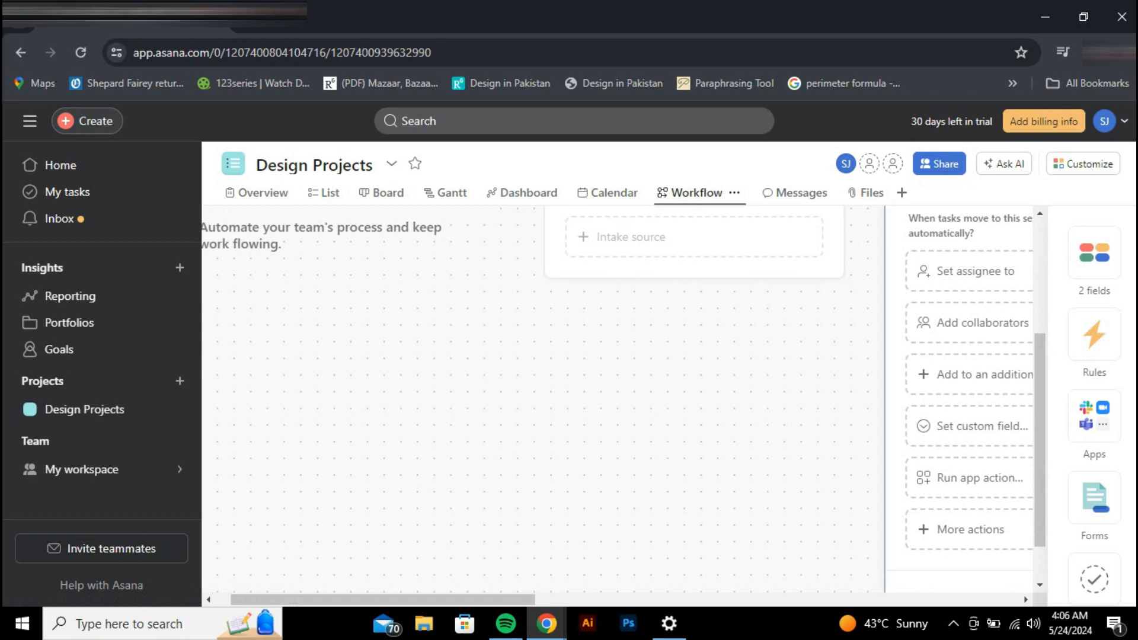
Start a new project message with the subject 'MEETING WITH THE CLIENTS'
{"action": "left_click", "coordinate": [800, 192]}
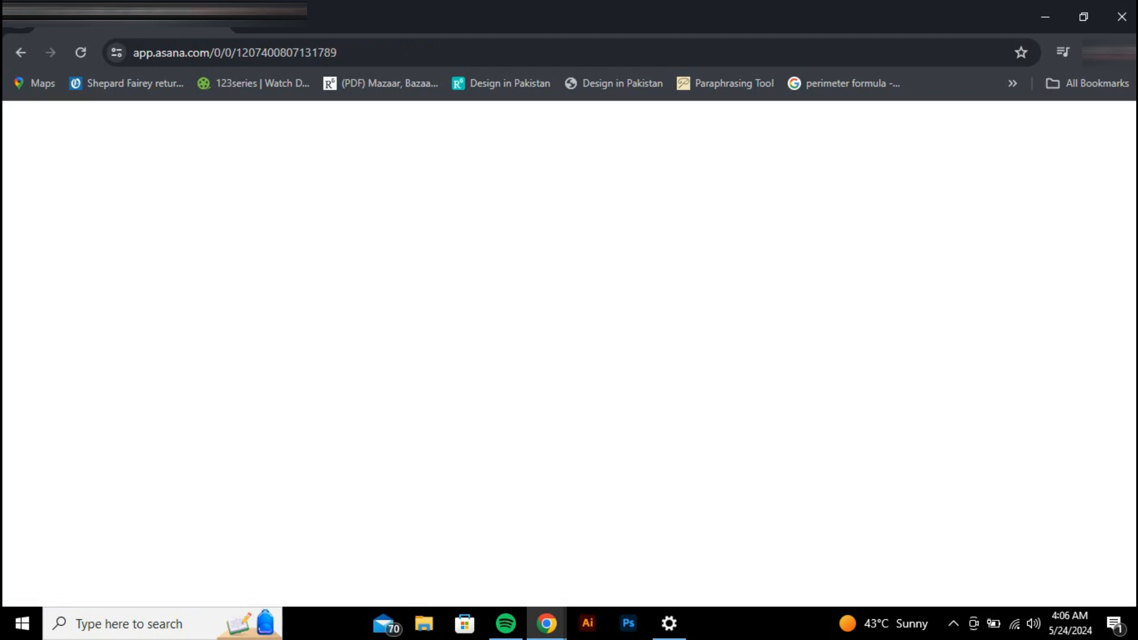
{"action": "type", "text": "MEe"}
{"action": "key", "text": "BackSpace"}
{"action": "type", "text": "EETING WITH TH"}
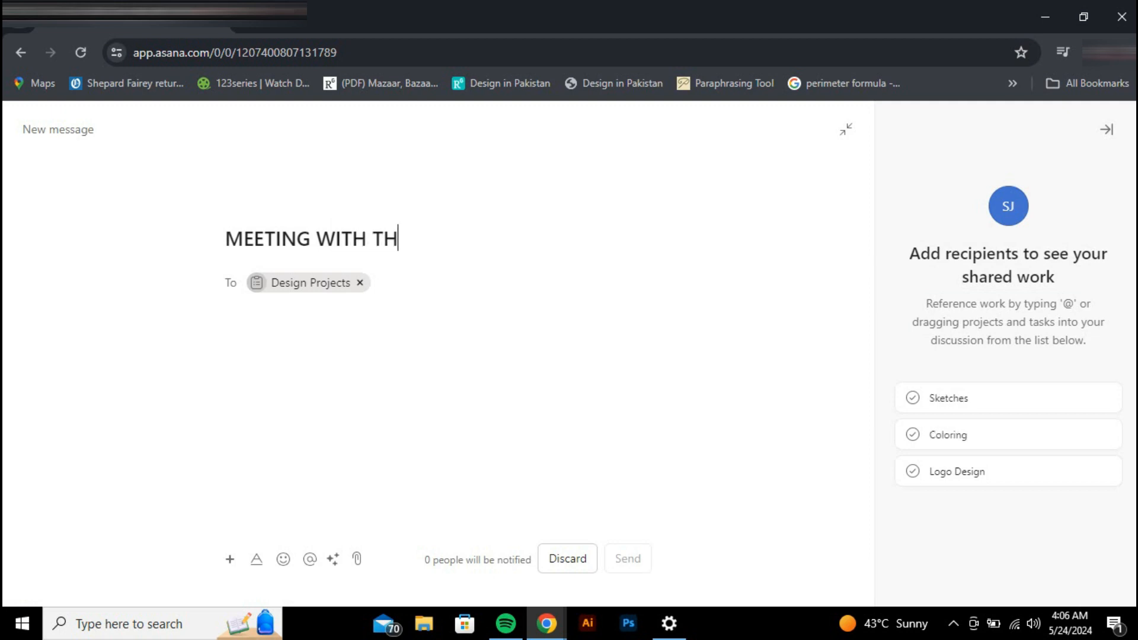
{"action": "type", "text": "E CLIENTS"}
{"action": "key", "text": "Return"}
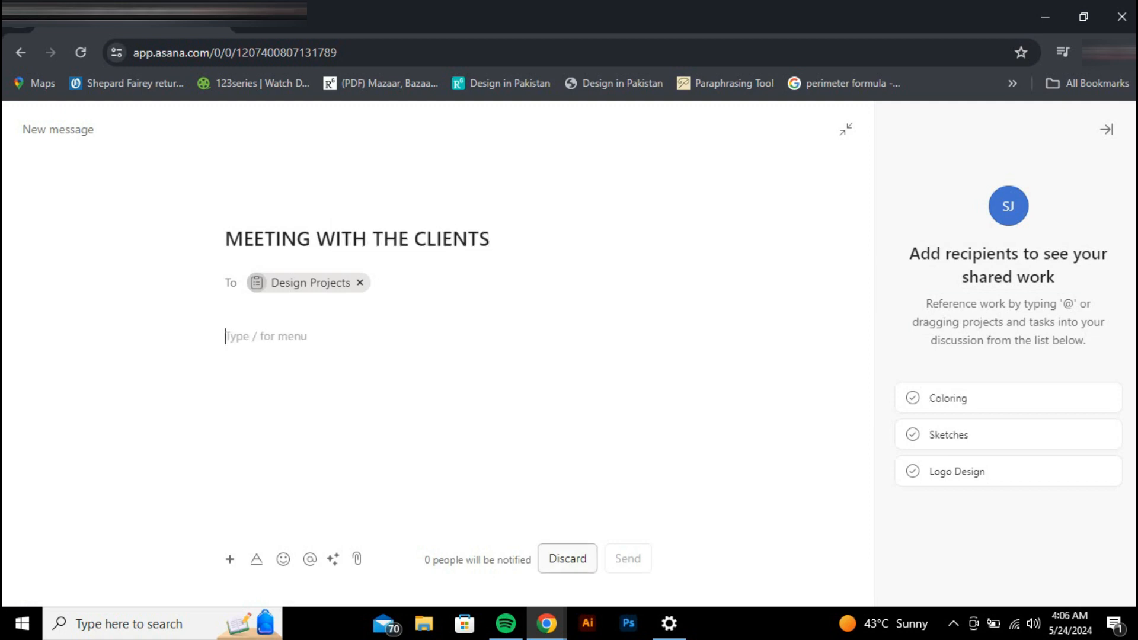
Write the body announcing the client meeting on 25th May, asking everyone to attend, and send it
{"action": "type", "text": "We"}
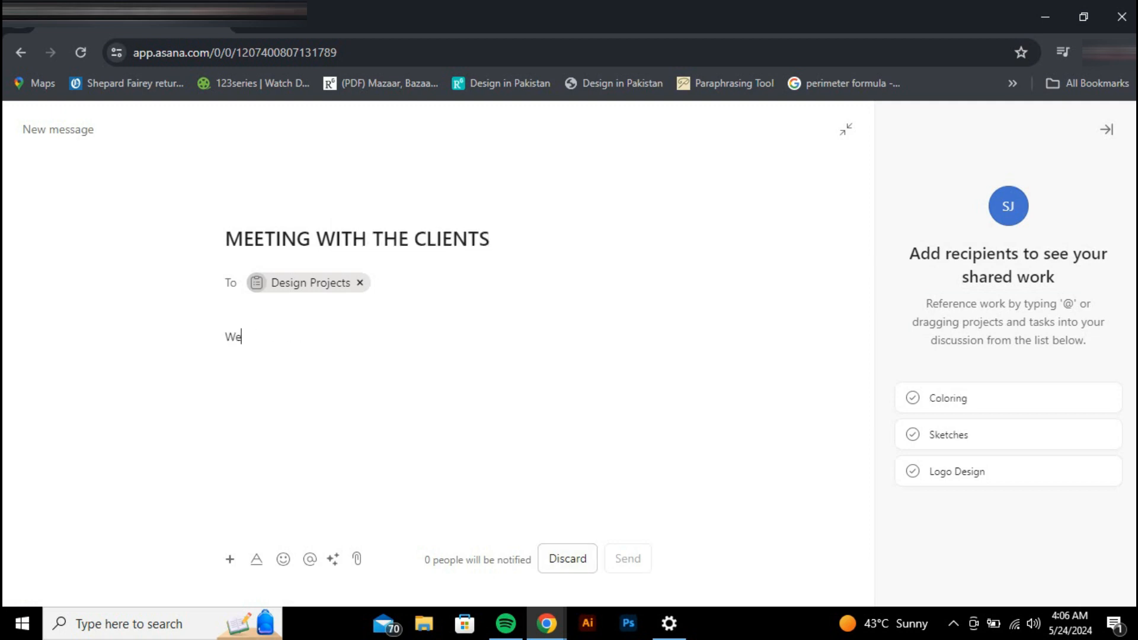
{"action": "type", "text": " have arranged a meeting with the clients on @5th"}
{"action": "key", "text": "BackSpace"}
{"action": "key", "text": "BackSpace"}
{"action": "key", "text": "BackSpace"}
{"action": "key", "text": "BackSpace"}
{"action": "type", "text": "25th May, Make sure ev"}
{"action": "key", "text": "BackSpace"}
{"action": "key", "text": "BackSpace"}
{"action": "key", "text": "BackSpace"}
{"action": "key", "text": "BackSpace"}
{"action": "key", "text": "BackSpace"}
{"action": "key", "text": "BackSpace"}
{"action": "key", "text": "BackSpace"}
{"action": "key", "text": "BackSpace"}
{"action": "key", "text": "BackSpace"}
{"action": "key", "text": "BackSpace"}
{"action": "key", "text": "BackSpace"}
{"action": "key", "text": "BackSpace"}
{"action": "type", "text": "I hope everyone will be present. Thankyou."}
{"action": "key", "text": "ctrl+Return"}
{"action": "scroll", "coordinate": [663, 407], "scroll_direction": "up", "scroll_amount": 1}
{"action": "scroll", "coordinate": [663, 407], "scroll_direction": "down", "scroll_amount": 5}
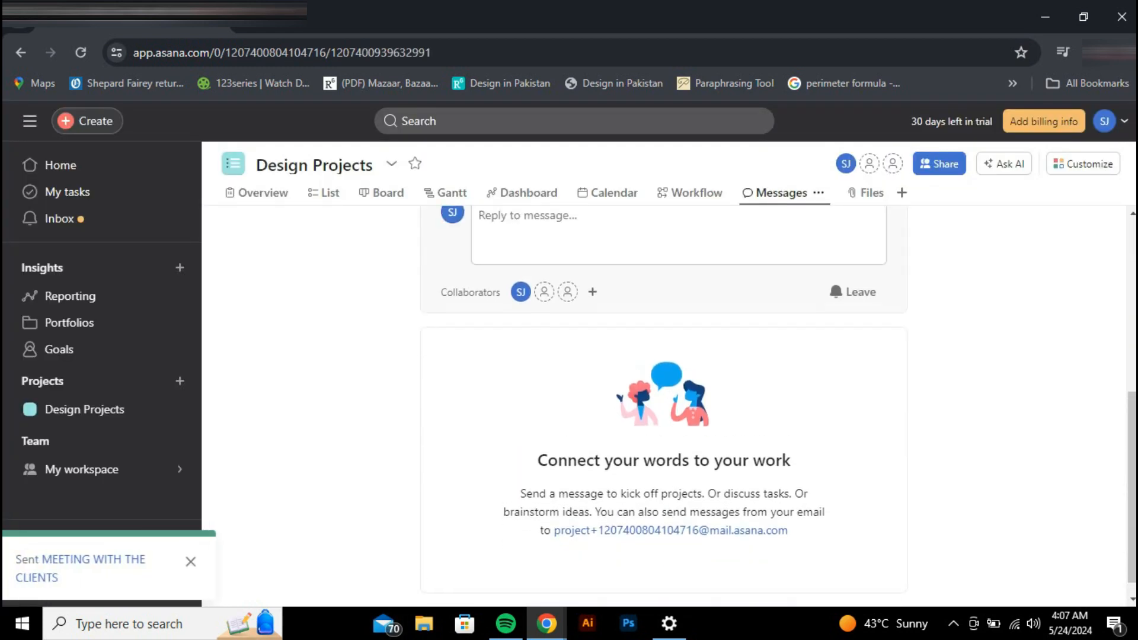
{"action": "scroll", "coordinate": [664, 407], "scroll_direction": "up", "scroll_amount": 5}
Switch to the Design Projects Files tab, which has no attachments yet
{"action": "left_click", "coordinate": [867, 193]}
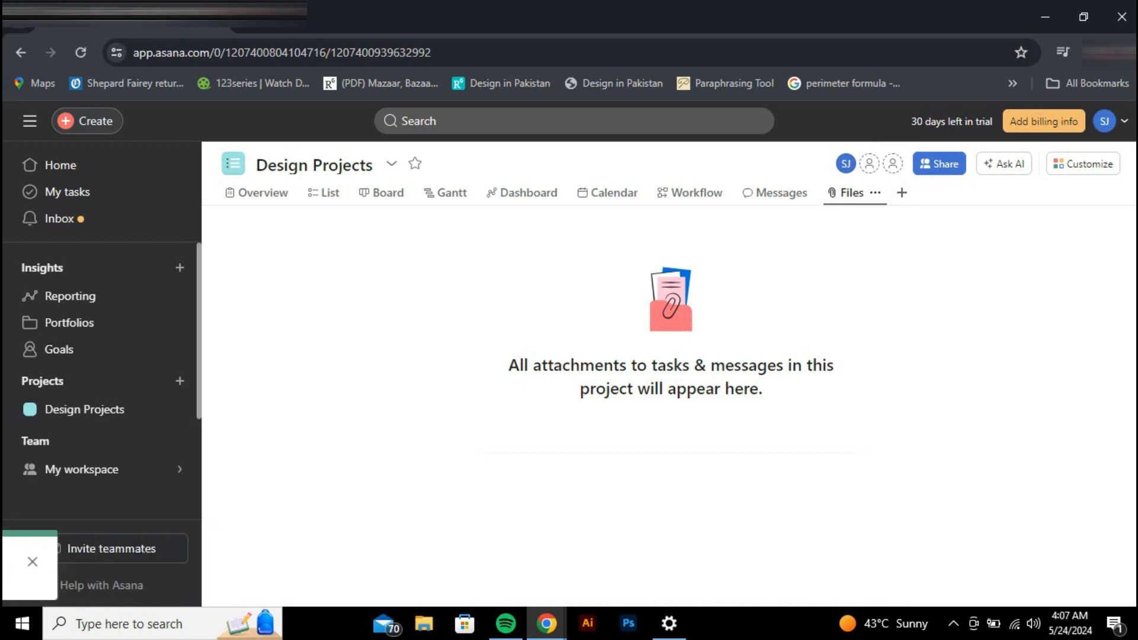
Return to the Design Projects task list and bring up the Invite teammates form
{"action": "left_click", "coordinate": [323, 193]}
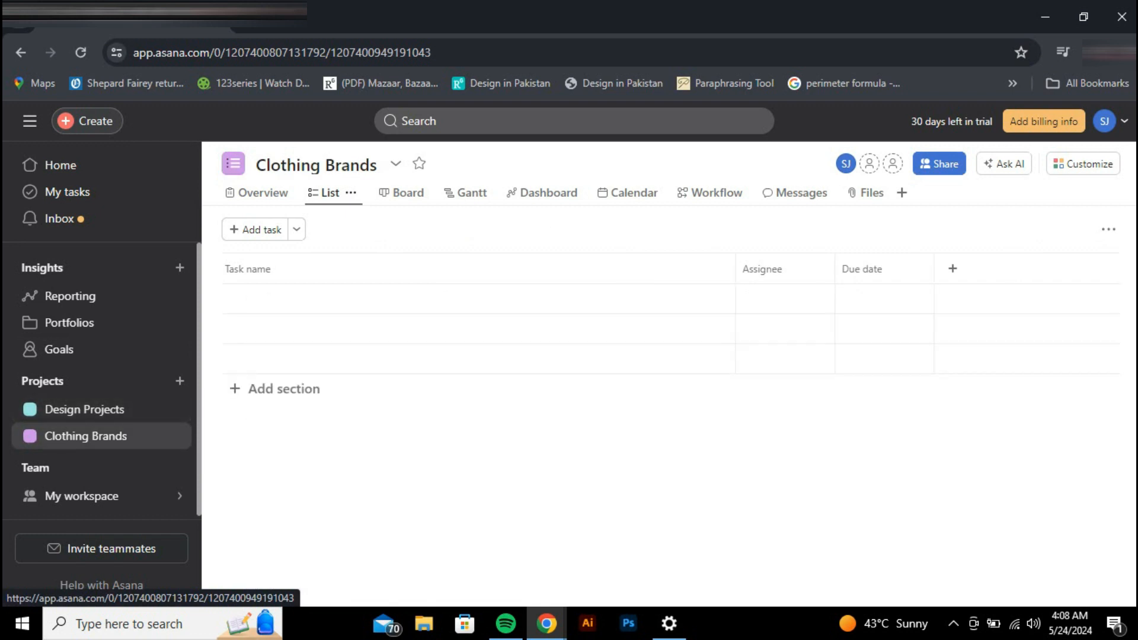
{"action": "left_click", "coordinate": [85, 409]}
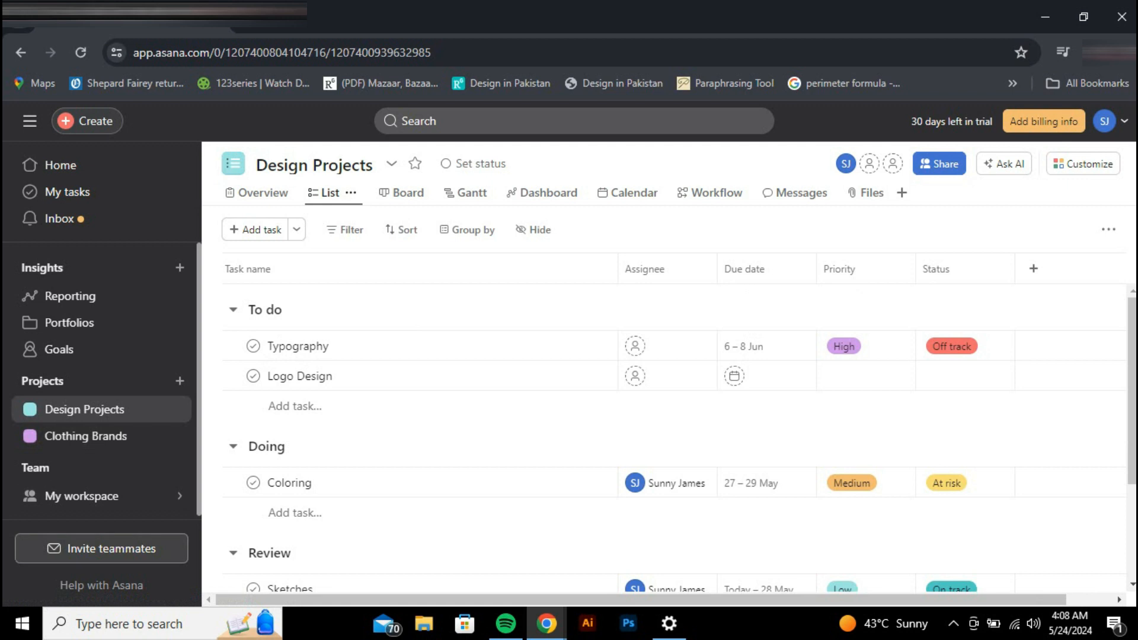
{"action": "left_click", "coordinate": [101, 549]}
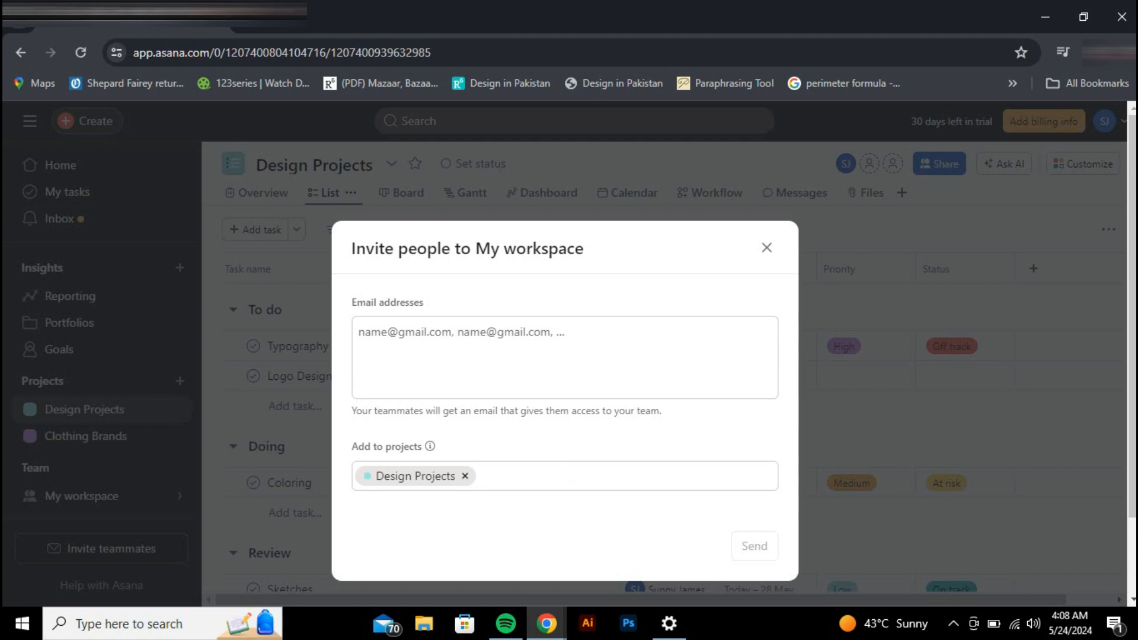
Focus the Email addresses field of the invite form without entering any addresses
{"action": "left_click", "coordinate": [564, 357]}
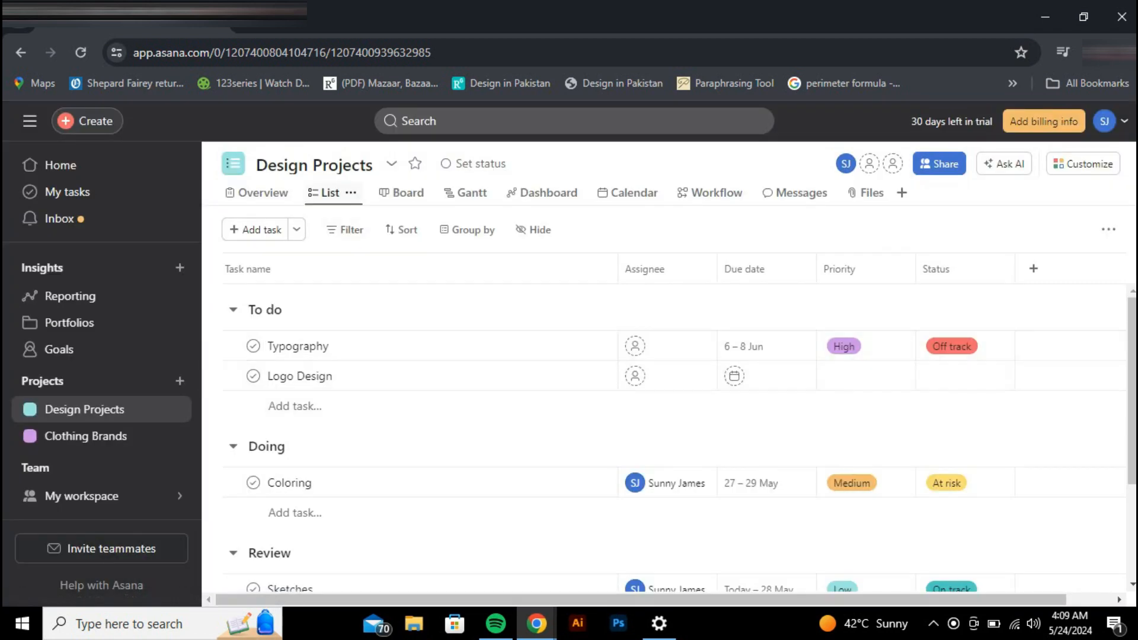
Show Design Projects as a board with To do, Doing, Review and Done columns
{"action": "left_click", "coordinate": [391, 193]}
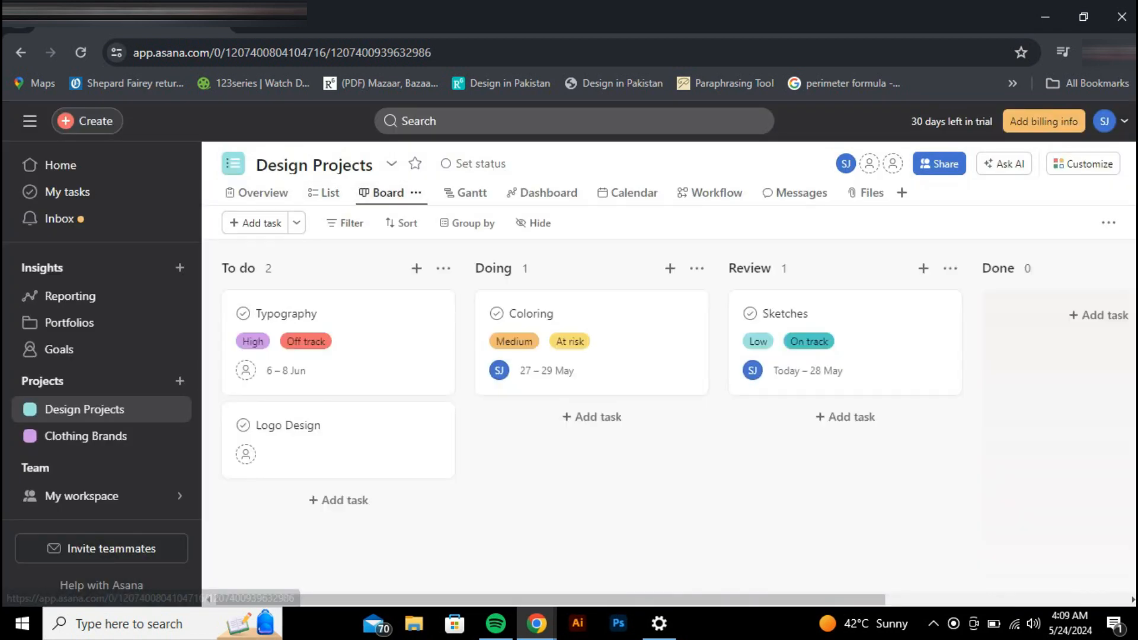